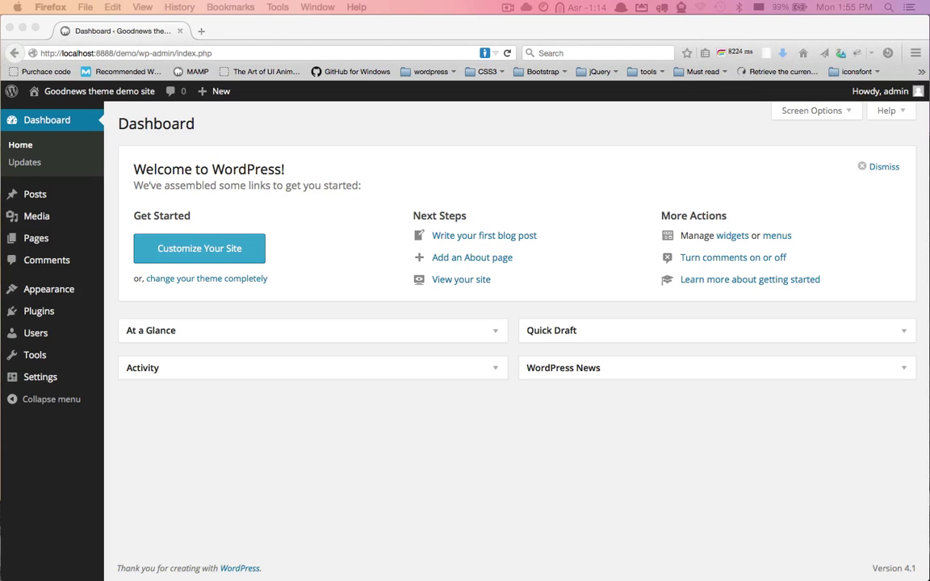
# Step: Install the theme by uploading goodnews5.zip from the desktop, and activate it
pyautogui.click(89, 294)
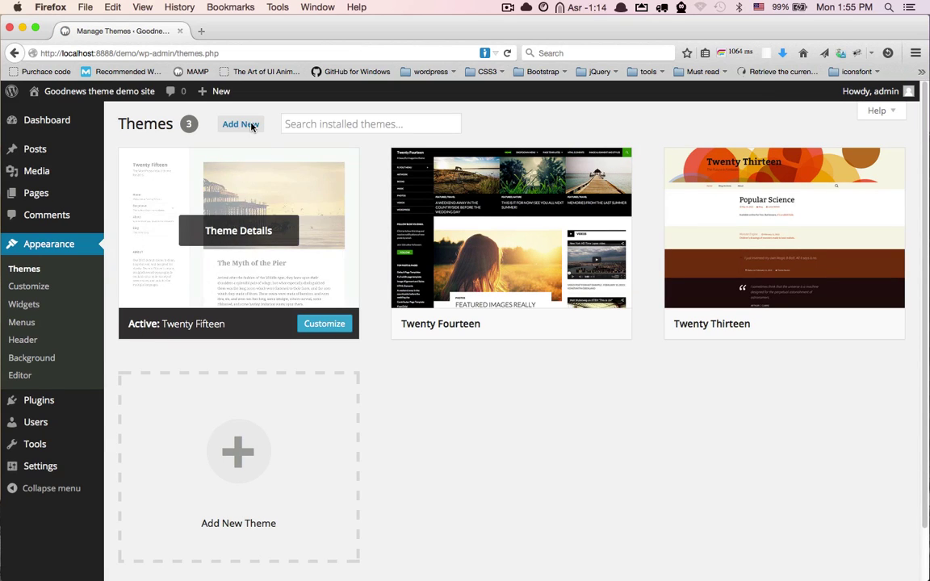
pyautogui.click(252, 126)
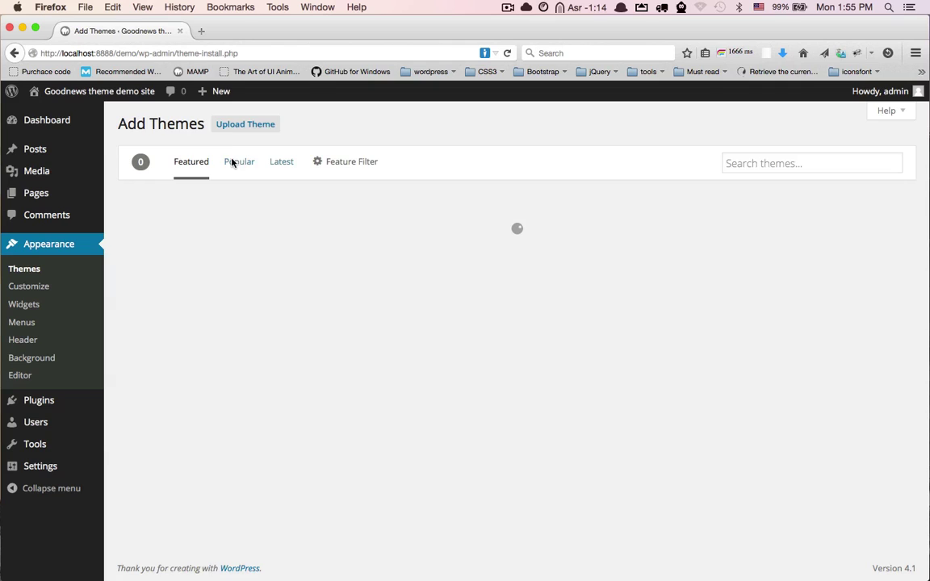
pyautogui.click(249, 125)
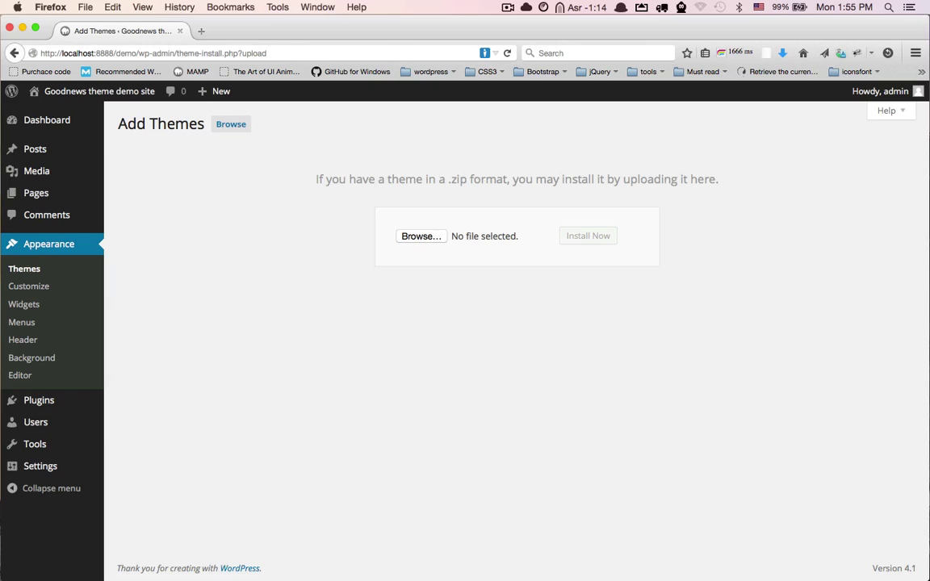
pyautogui.press('super+shift+2')
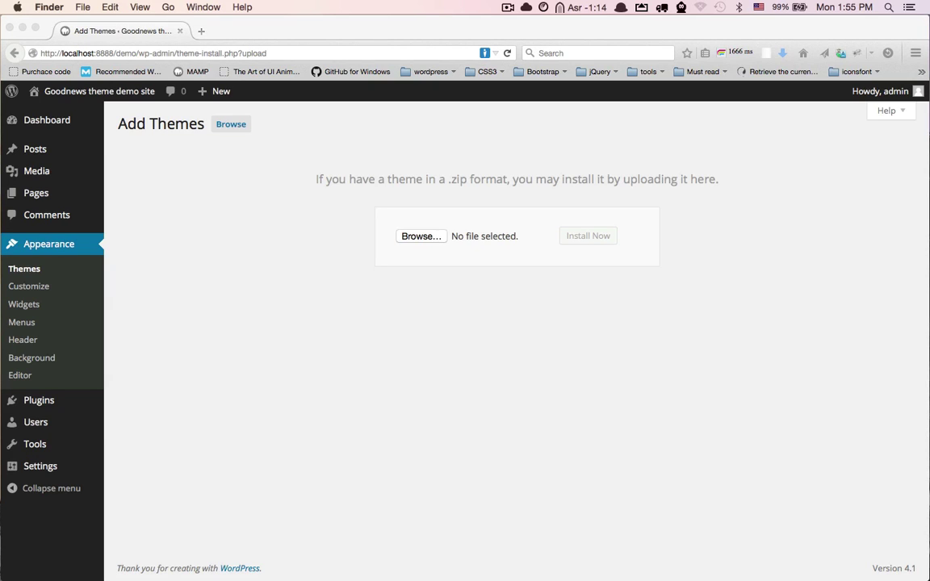
pyautogui.moveTo(300, 384); pyautogui.dragTo(485, 240)
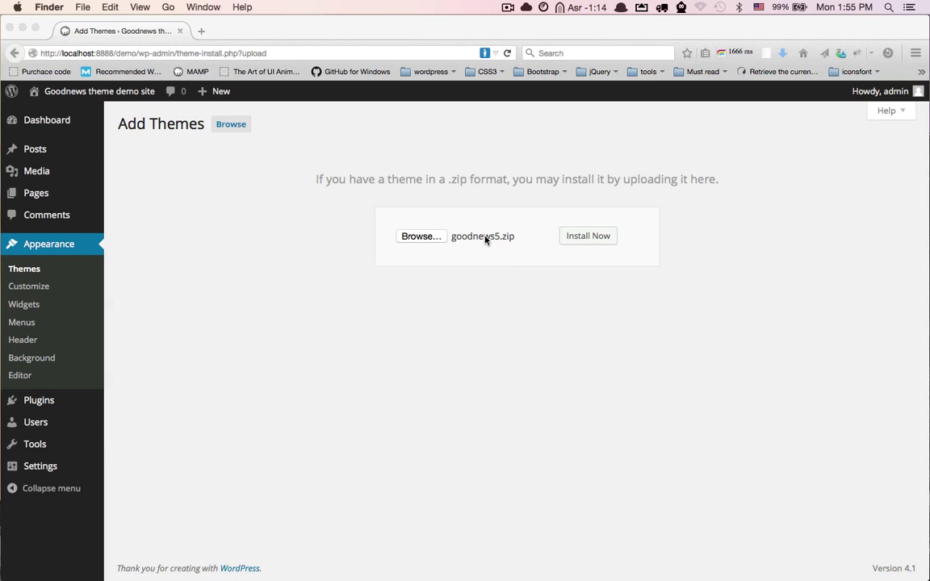
pyautogui.click(585, 237)
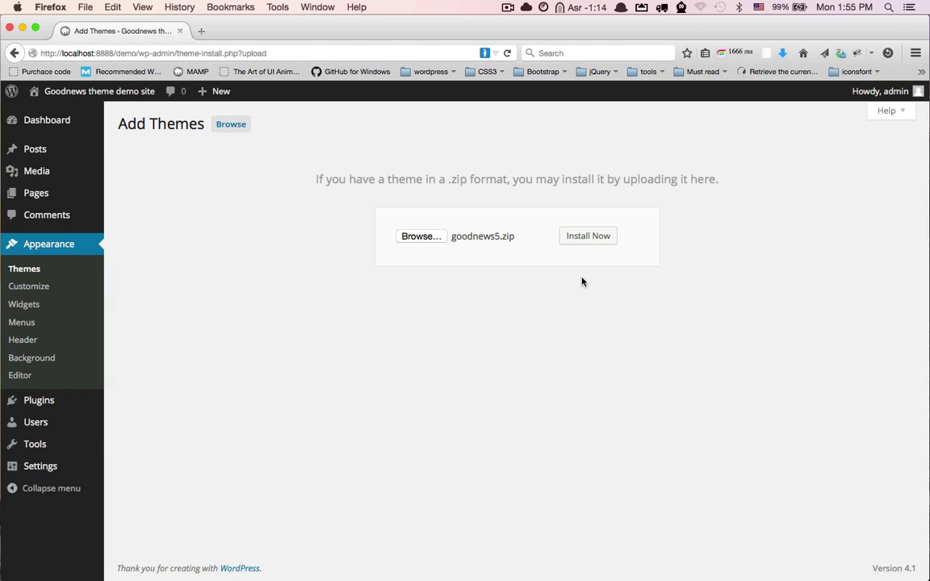
pyautogui.click(578, 238)
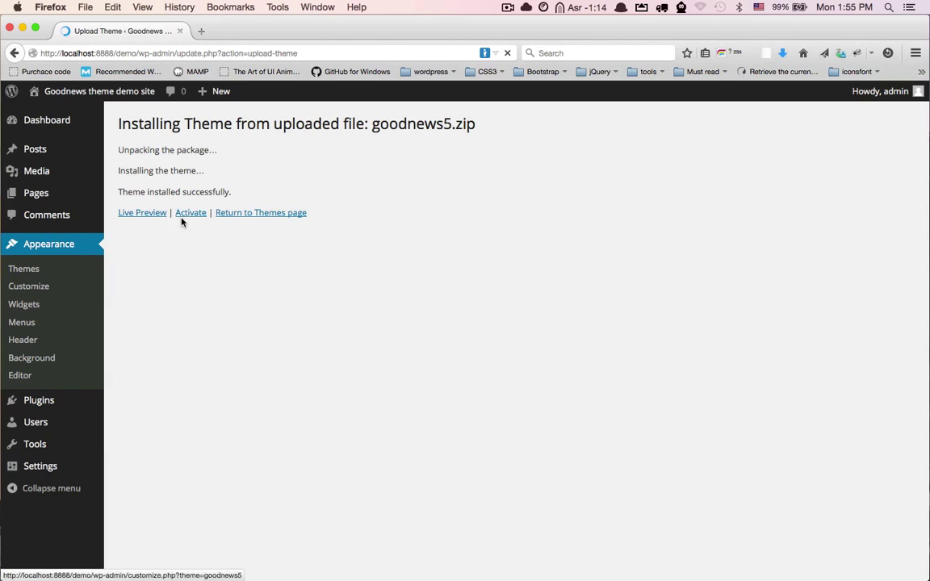
pyautogui.click(186, 214)
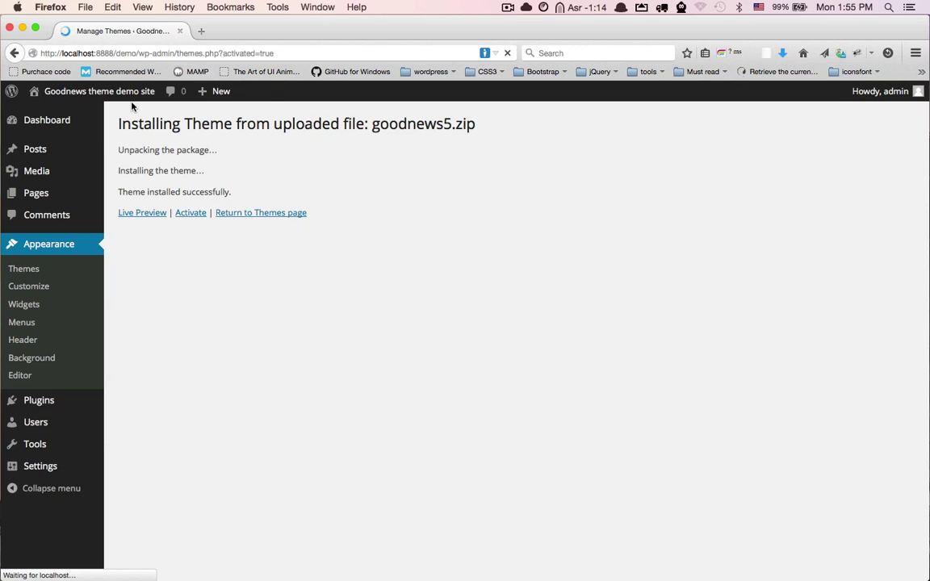
# Step: View the site's front page in a new browser tab and look over its layout with the new theme
pyautogui.moveTo(127, 97)
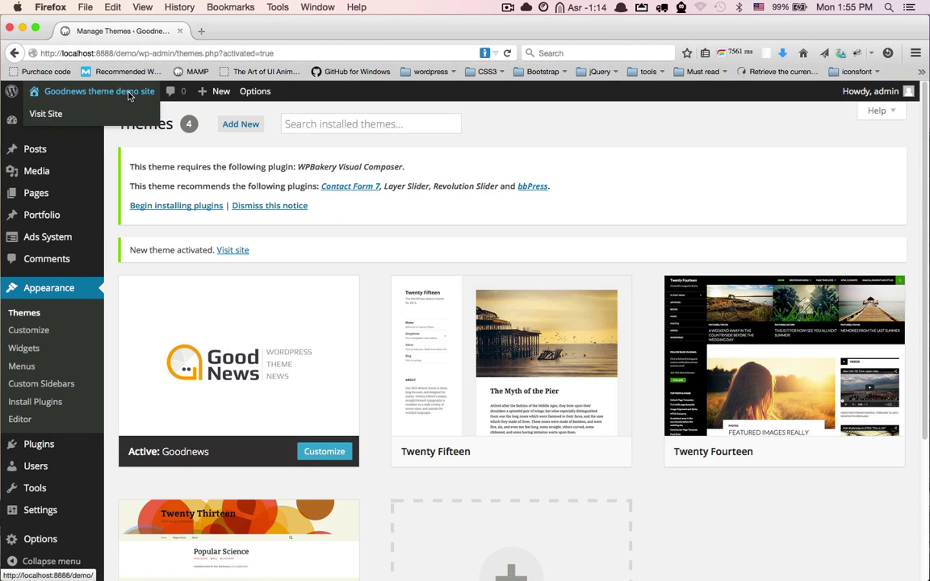
pyautogui.keyDown('super'); pyautogui.click(113, 117); pyautogui.keyUp('super')
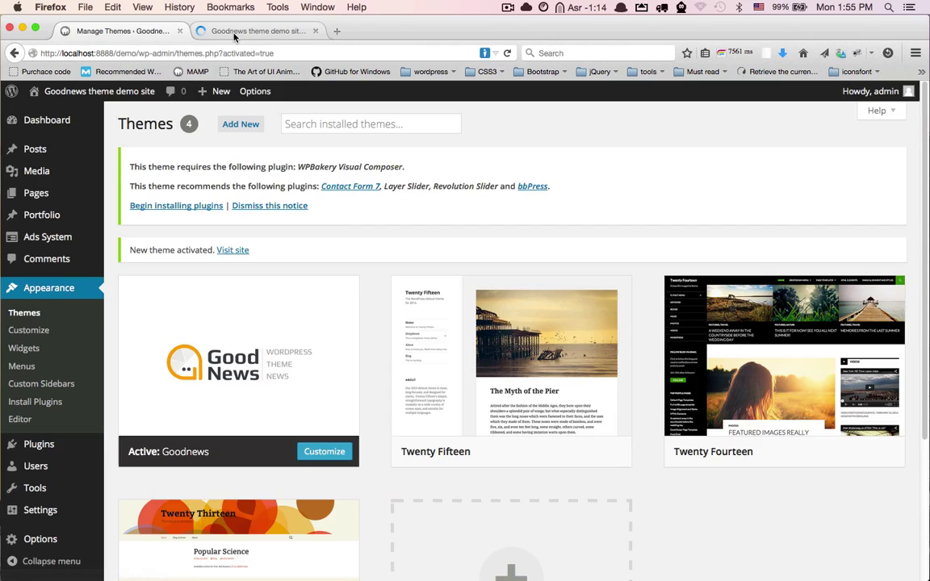
pyautogui.click(239, 31)
pyautogui.scroll(-5, 258, 188)
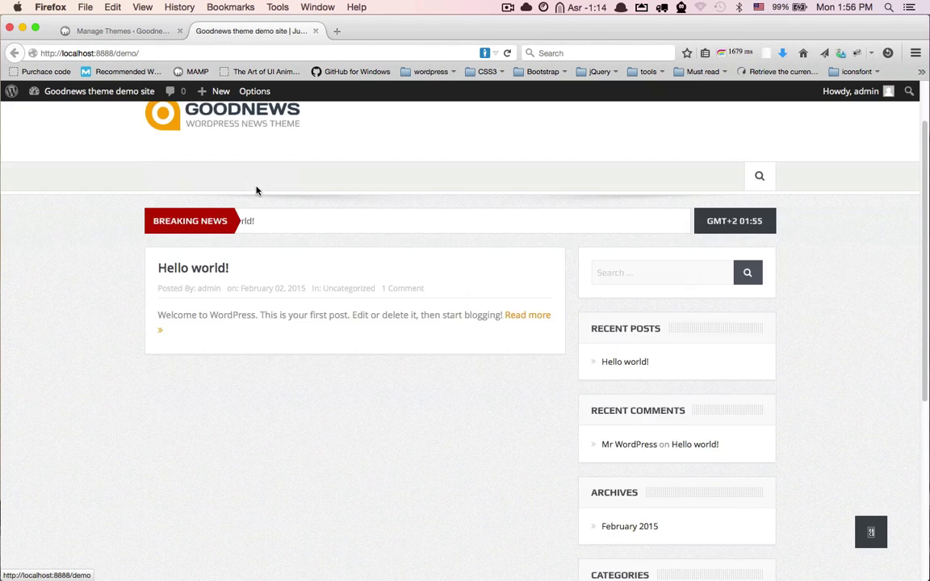
pyautogui.scroll(5, 234, 202)
pyautogui.scroll(-10, 200, 246)
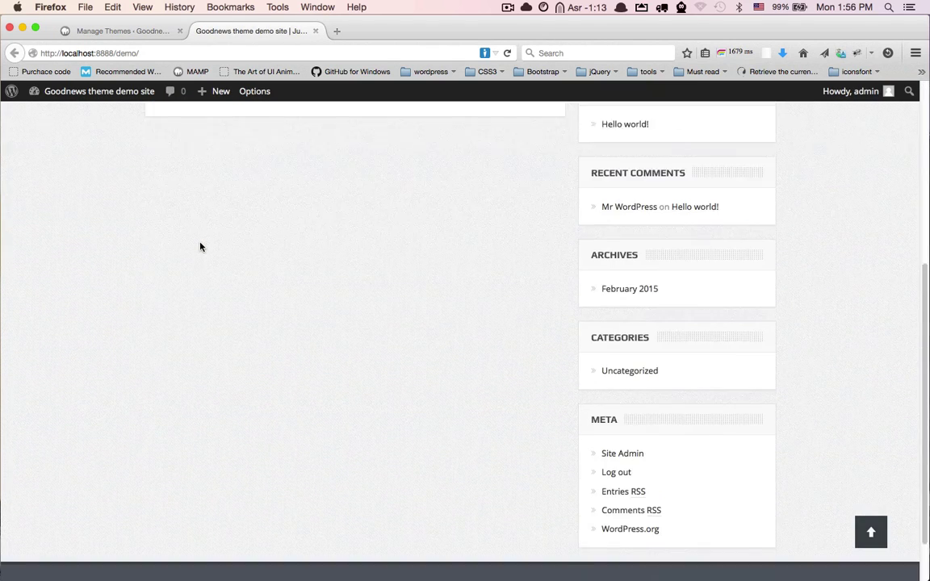
pyautogui.scroll(10, 200, 246)
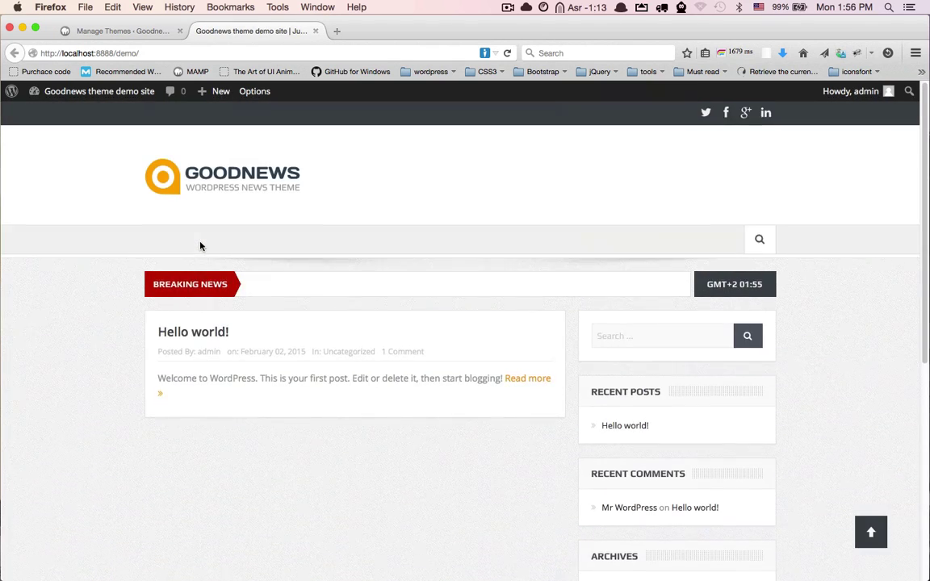
# Step: Install and activate the required WPBakery Visual Composer plugin from the theme's plugin notice
pyautogui.click(142, 32)
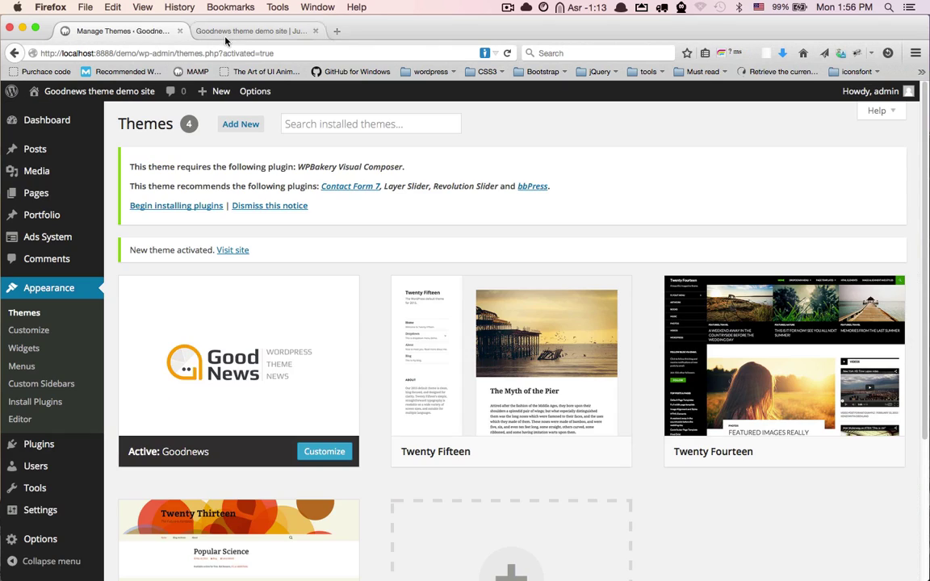
pyautogui.click(164, 208)
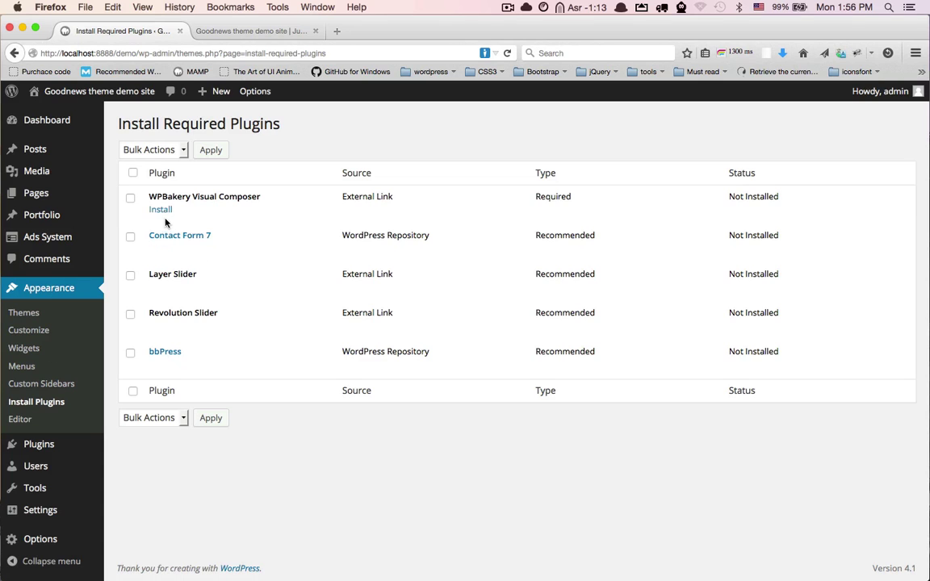
pyautogui.click(159, 210)
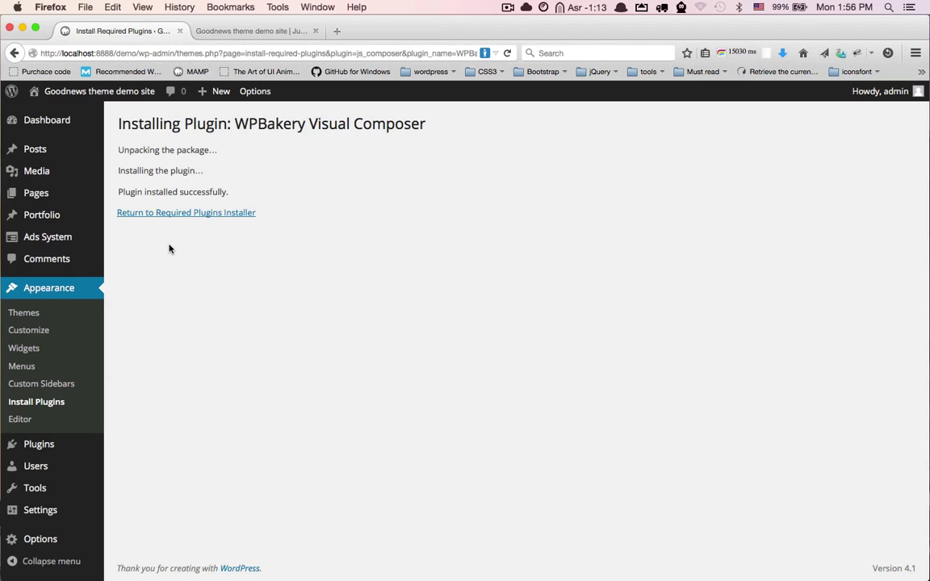
pyautogui.click(178, 214)
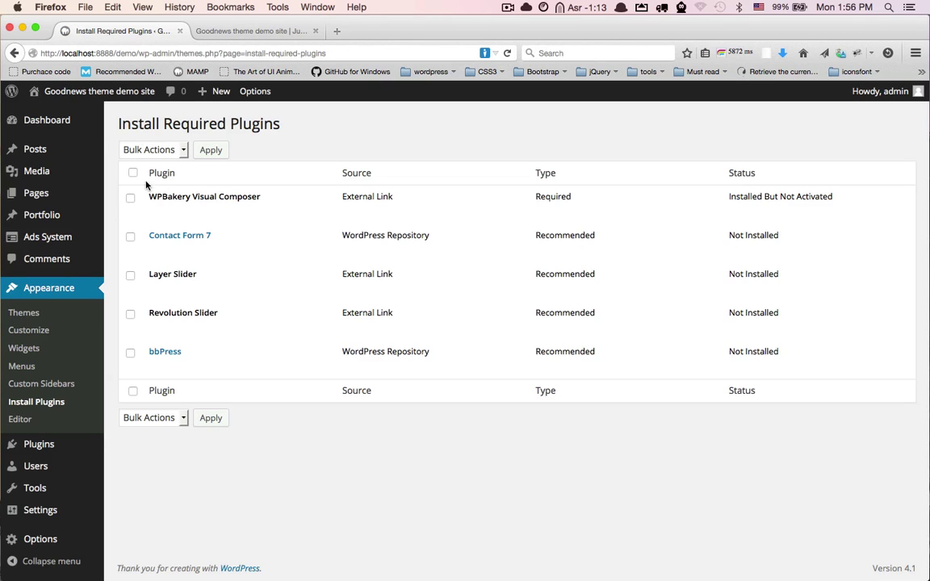
pyautogui.click(165, 209)
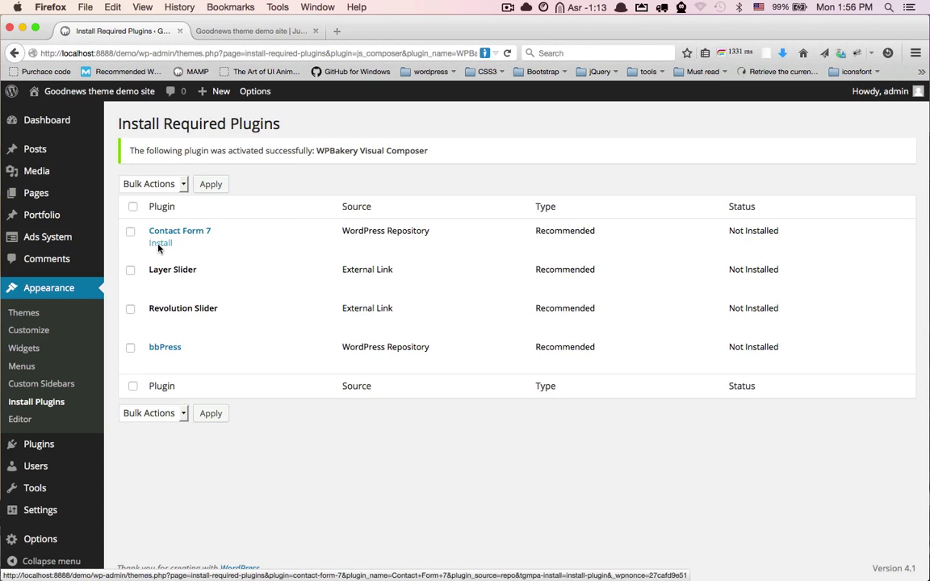
# Step: Install and activate the recommended Contact Form 7 plugin
pyautogui.click(161, 242)
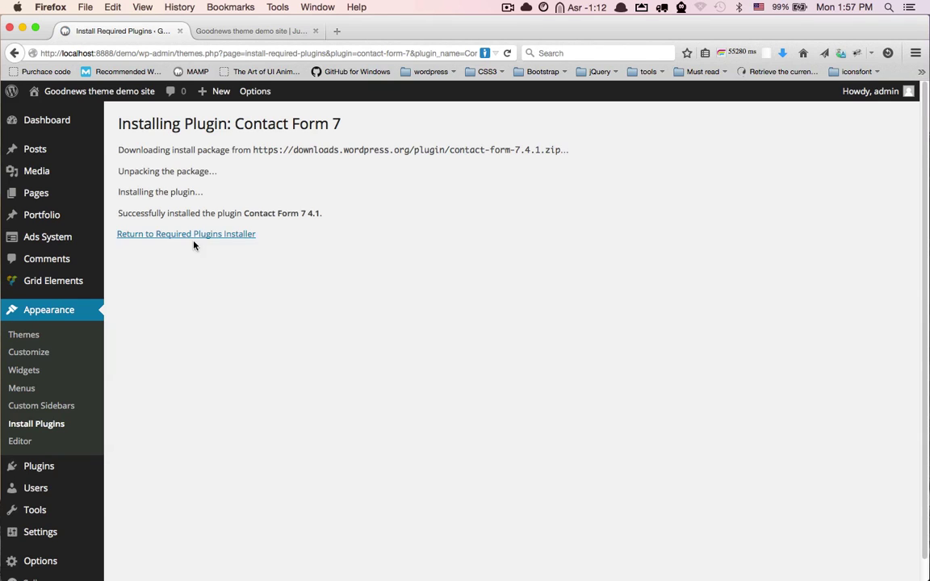
pyautogui.click(195, 236)
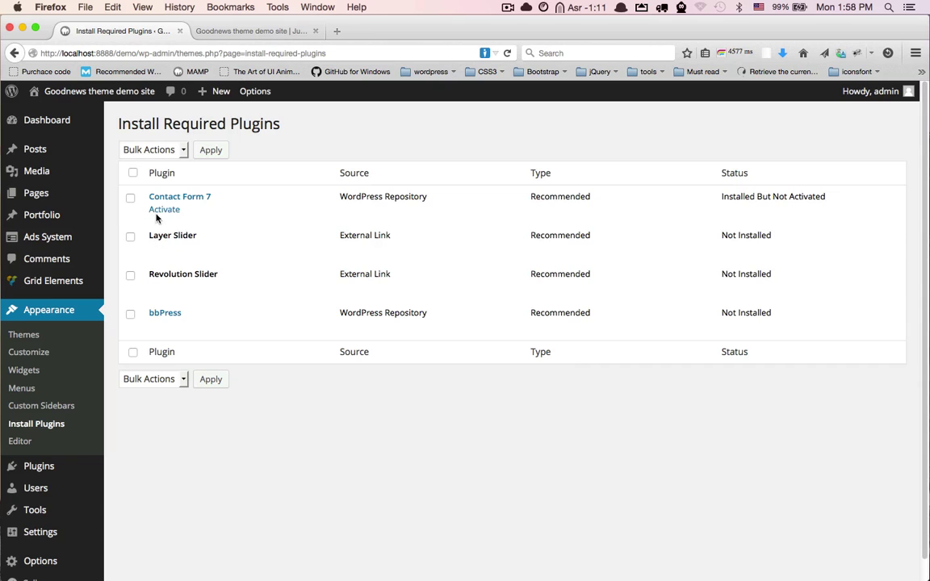
pyautogui.click(161, 209)
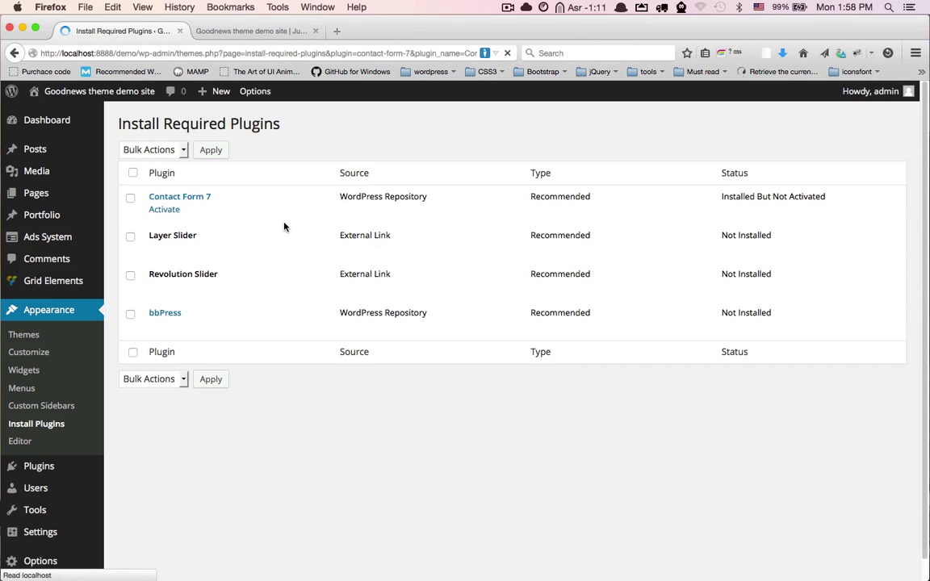
# Step: Install and activate the recommended bbPress plugin
pyautogui.moveTo(166, 314)
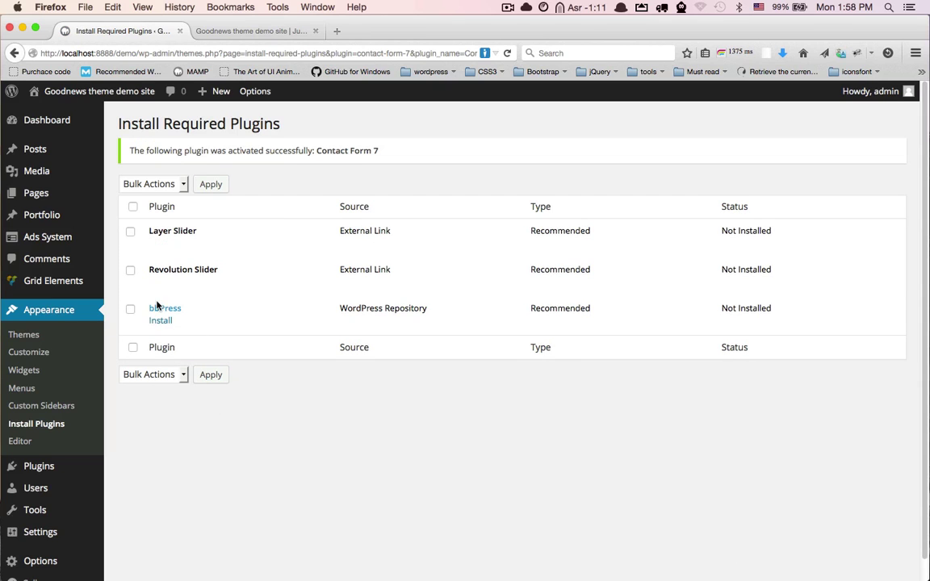
pyautogui.click(162, 321)
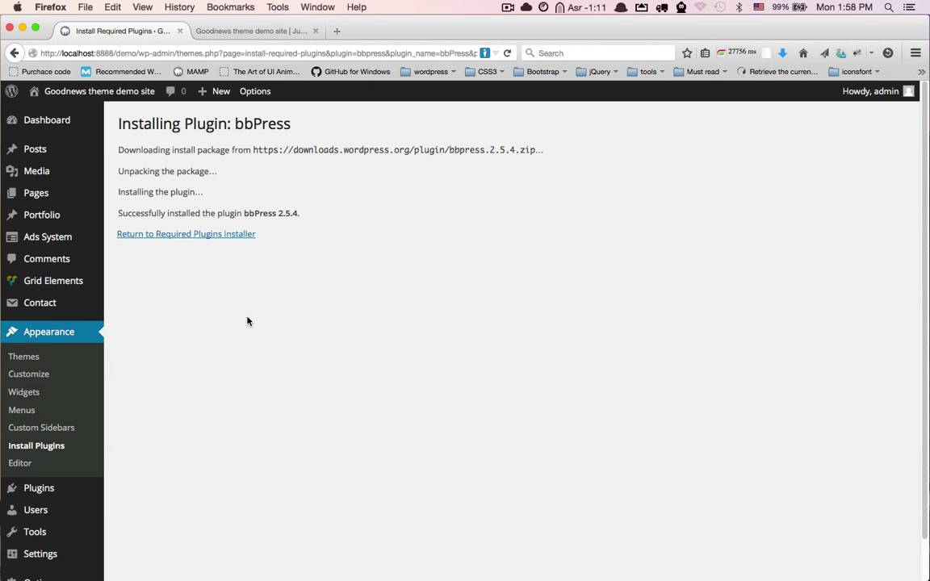
pyautogui.click(200, 235)
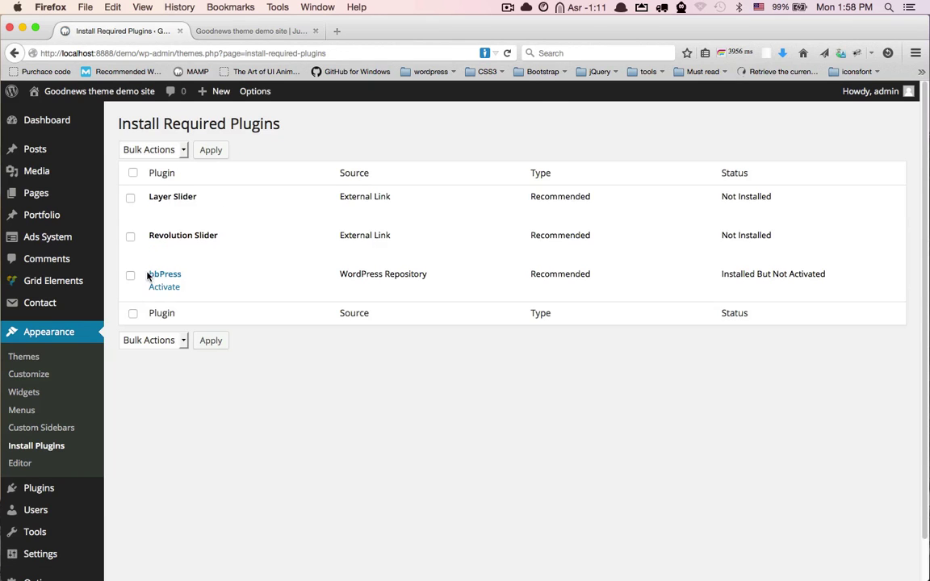
pyautogui.click(160, 287)
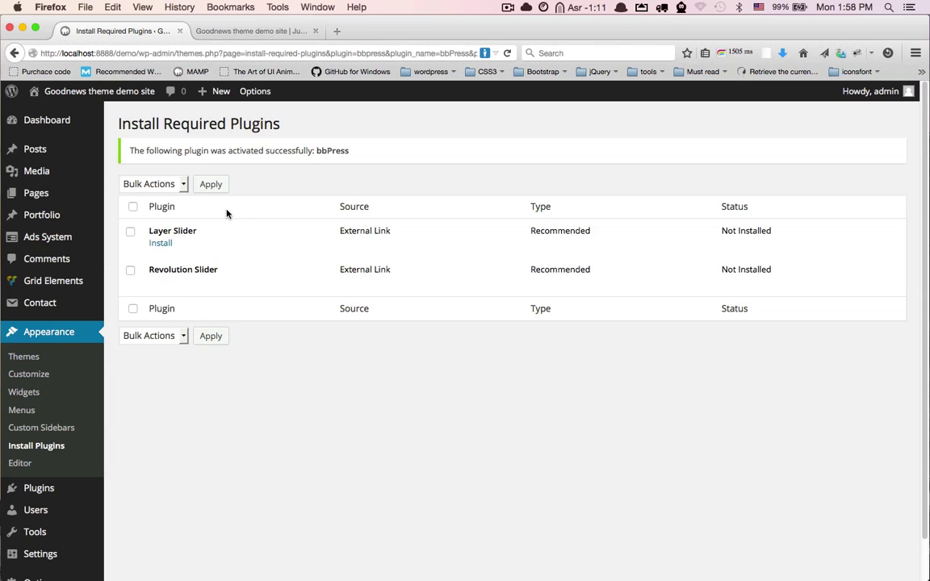
# Step: Open the Demo Import section of the Goodnews theme options and decline anonymous usage tracking
pyautogui.scroll(-1, 4, 430)
pyautogui.scroll(-2, 5, 430)
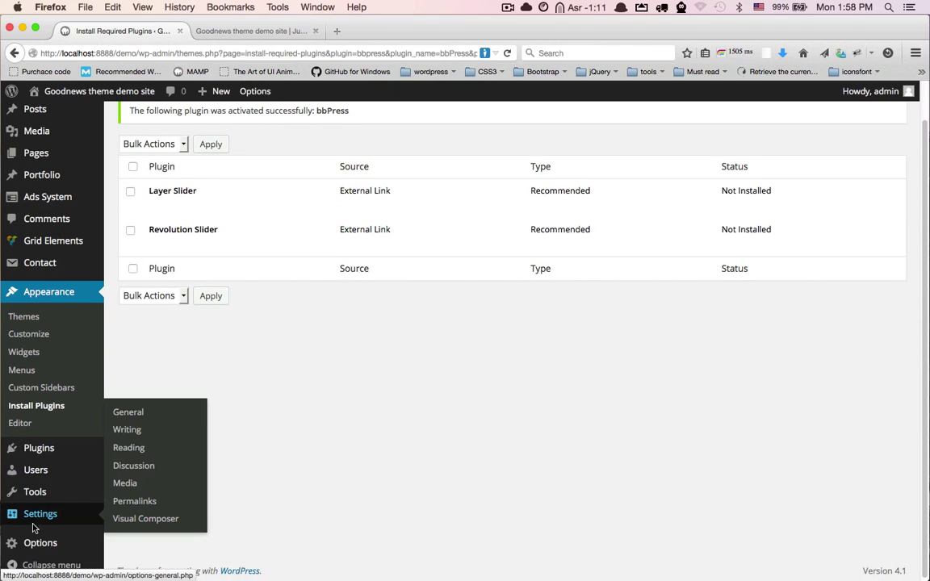
pyautogui.moveTo(32, 543)
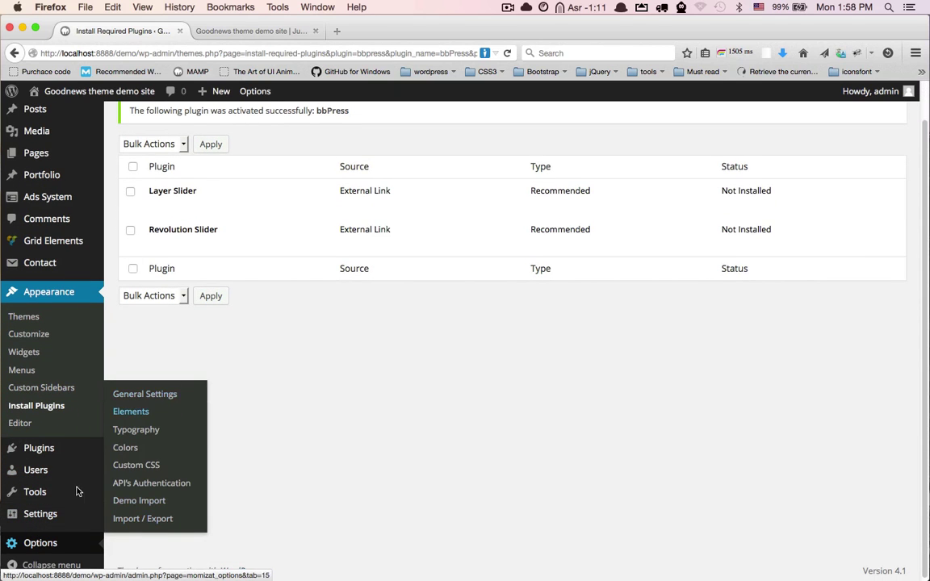
pyautogui.click(53, 542)
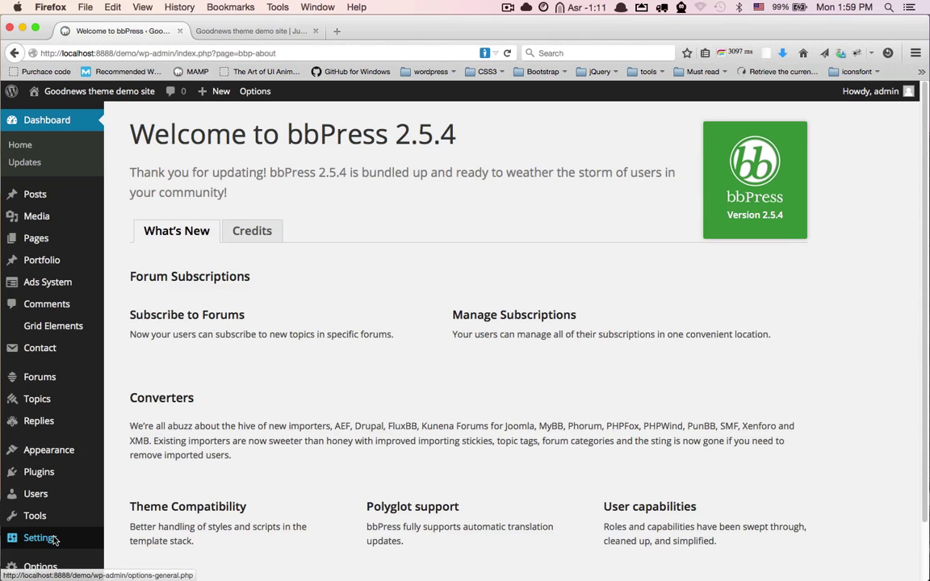
pyautogui.scroll(-1, 49, 557)
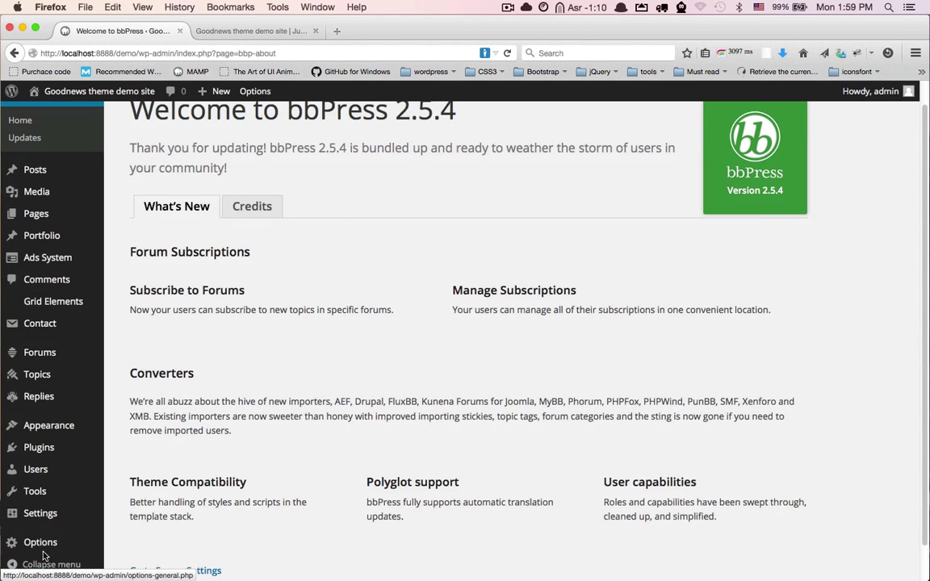
pyautogui.click(143, 540)
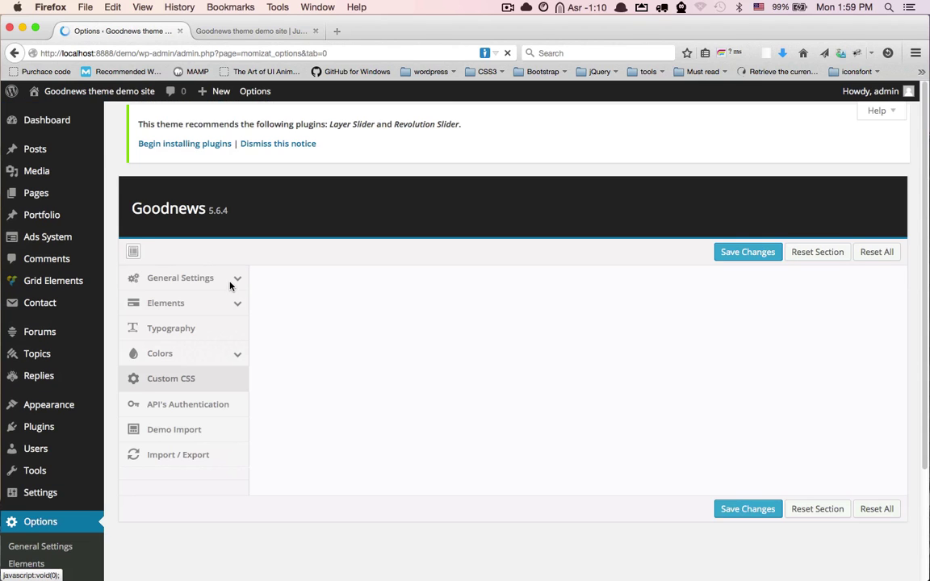
pyautogui.click(164, 436)
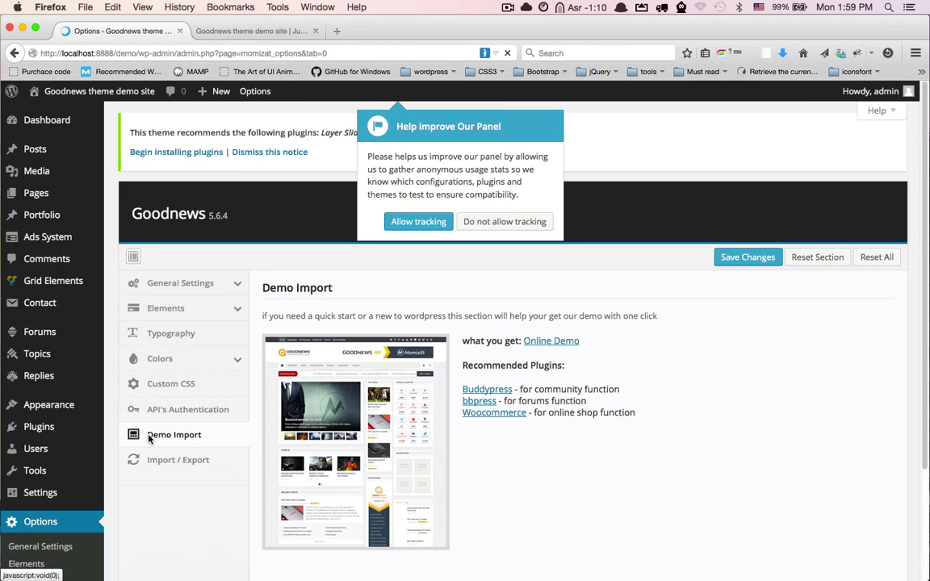
pyautogui.click(529, 221)
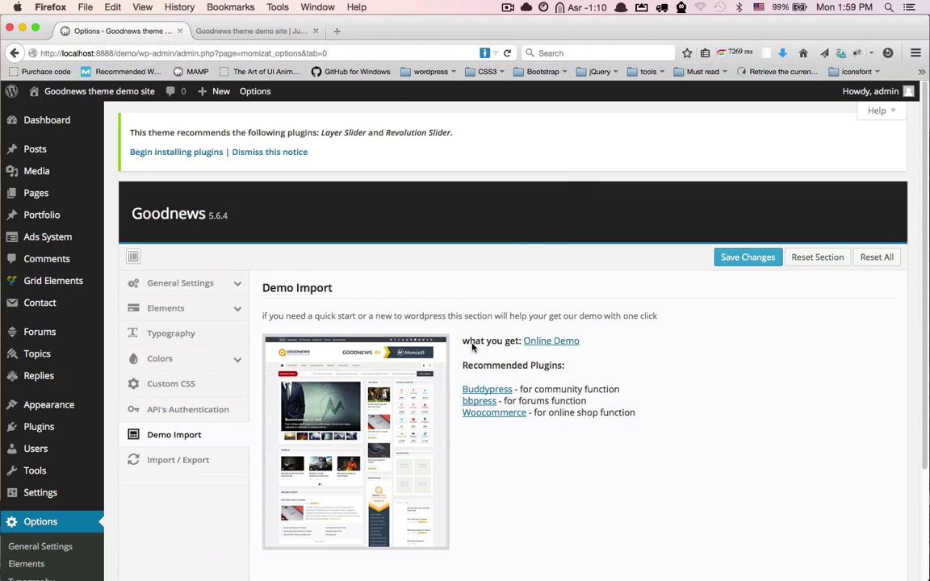
# Step: Open the theme's online demo and look over its home page from header to recent posts
pyautogui.click(544, 343)
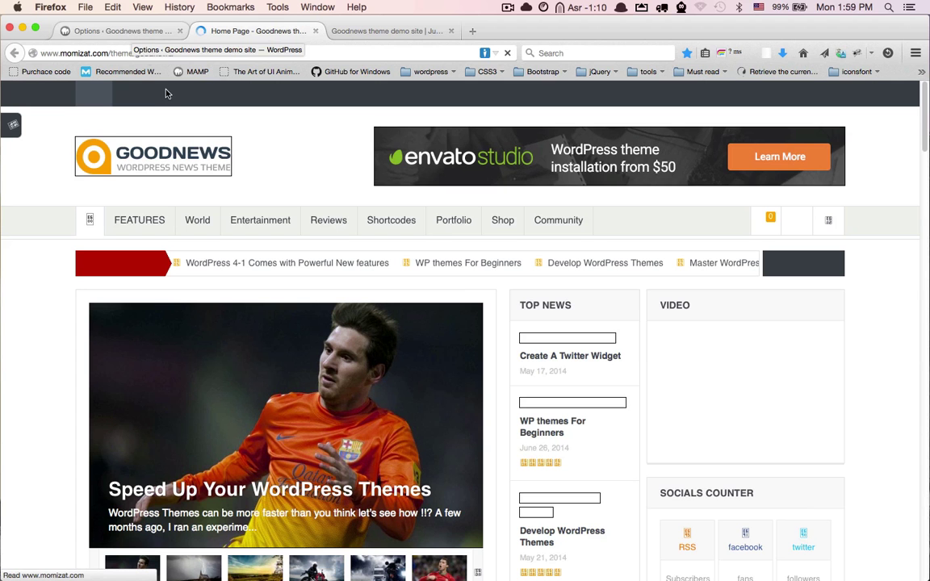
pyautogui.scroll(-10, 329, 246)
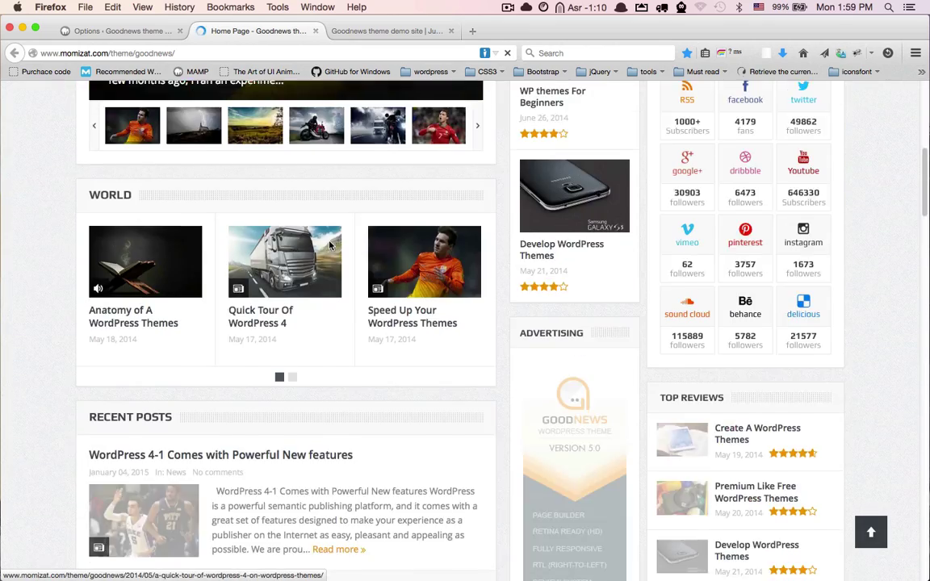
pyautogui.scroll(3, 329, 244)
pyautogui.scroll(10, 329, 244)
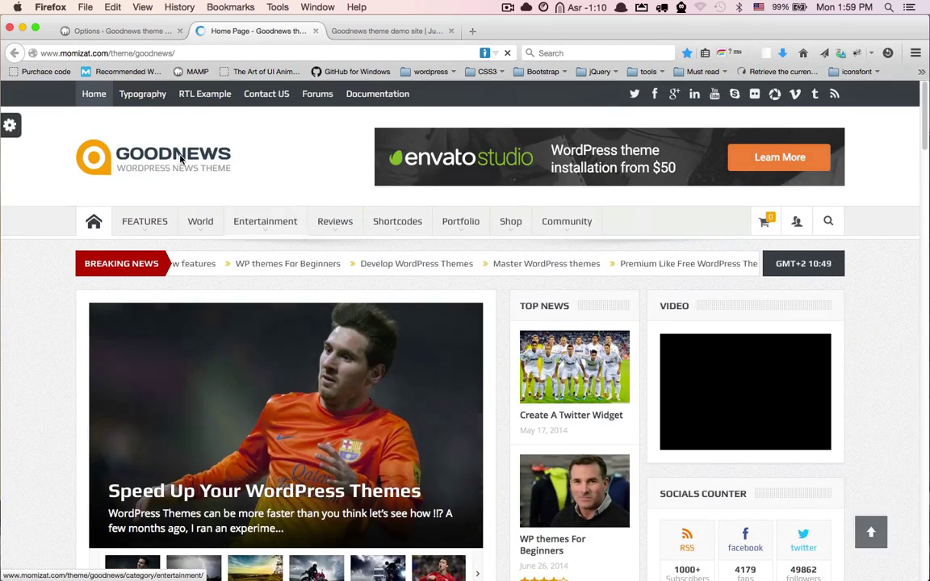
# Step: Close the theme's online demo and review the recommended plugins listed in the Demo Import section
pyautogui.click(314, 31)
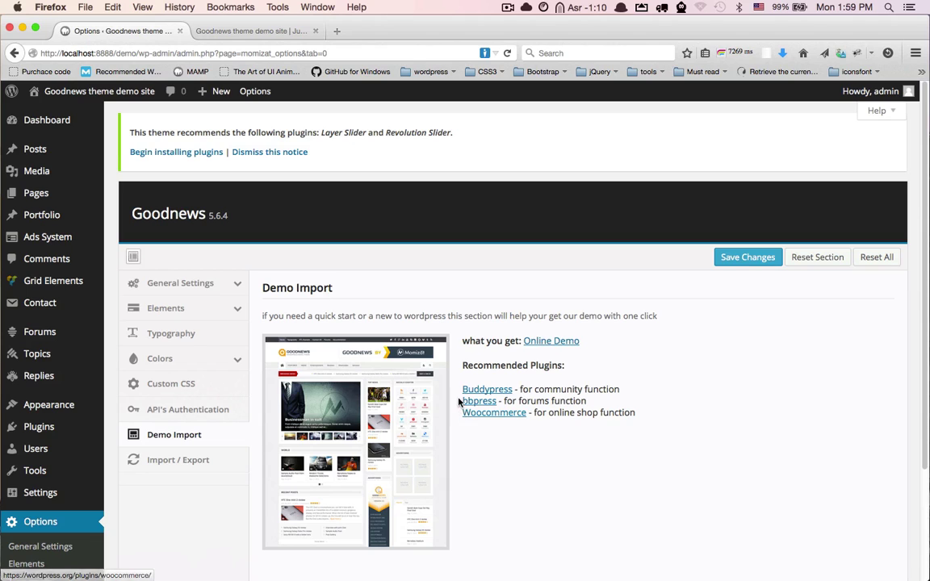
pyautogui.moveTo(459, 402); pyautogui.dragTo(589, 411)
pyautogui.click(592, 424)
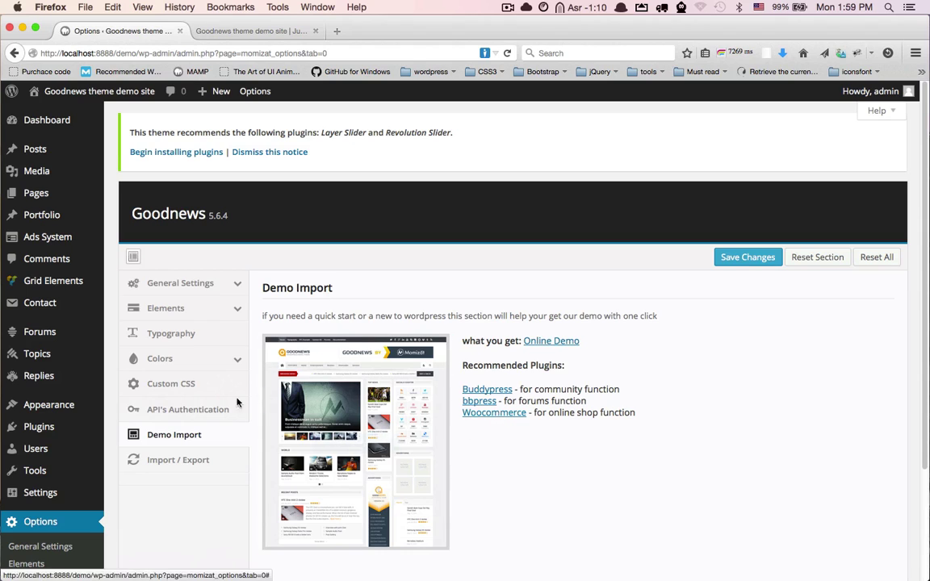
# Step: Open the page for adding new plugins and search the plugin directory for "woocommerce"
pyautogui.moveTo(44, 430)
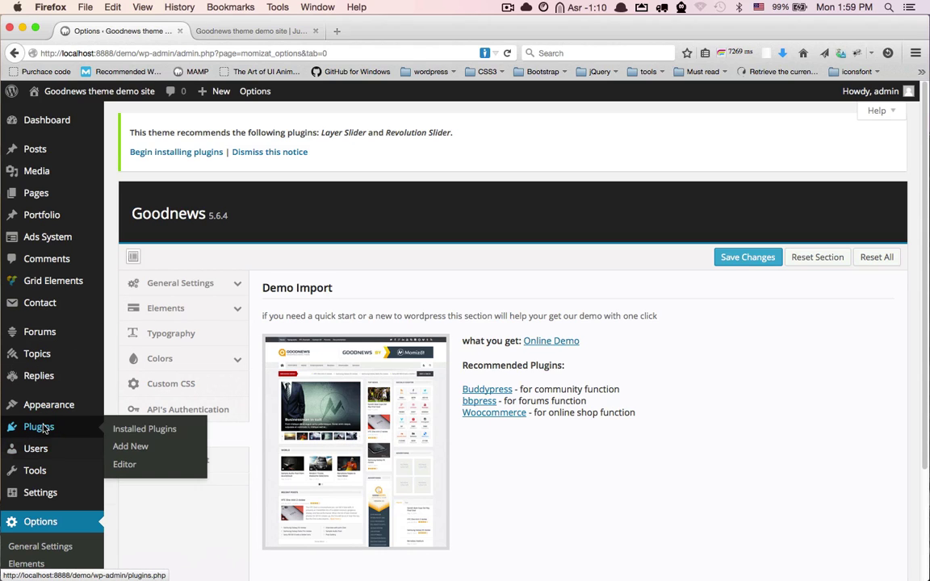
pyautogui.click(125, 450)
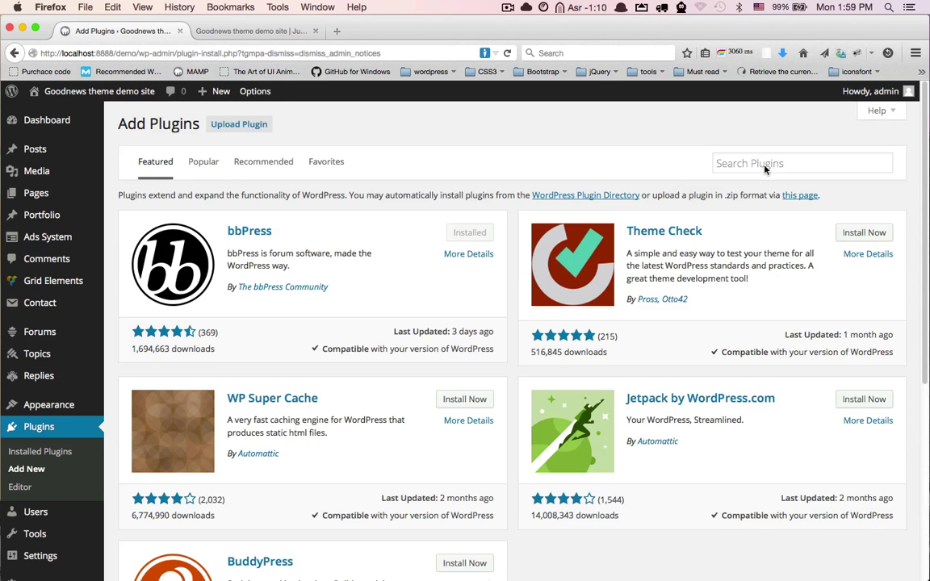
pyautogui.click(768, 164)
pyautogui.write('wooc')
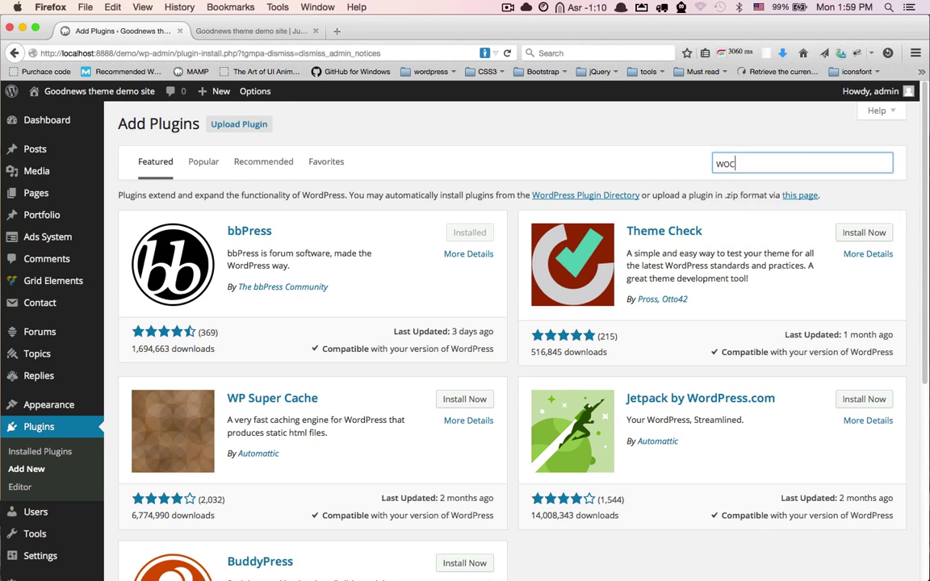
pyautogui.press('Down')
pyautogui.press('Return')
pyautogui.press('Return')
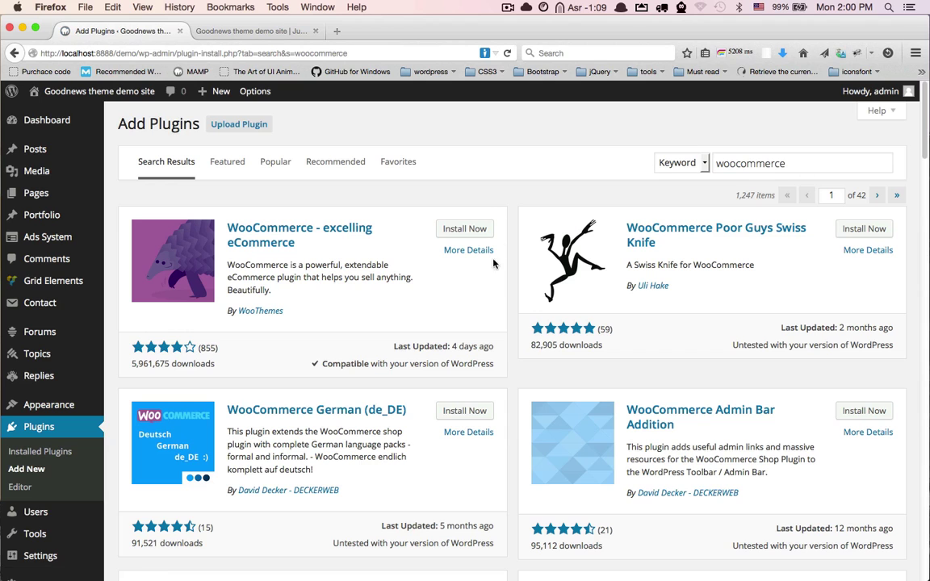
# Step: Install and activate the WooCommerce - excelling eCommerce plugin, skipping its page setup
pyautogui.click(475, 229)
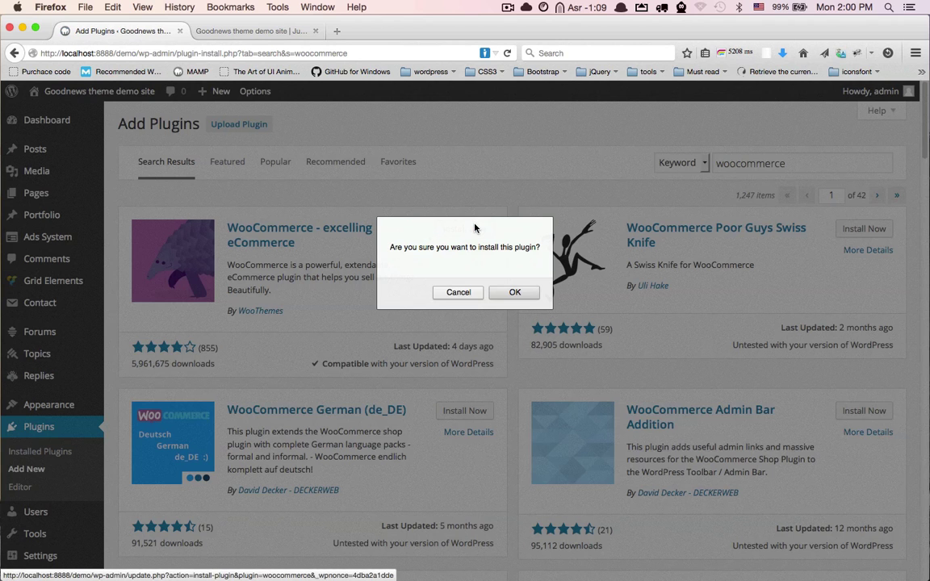
pyautogui.click(515, 293)
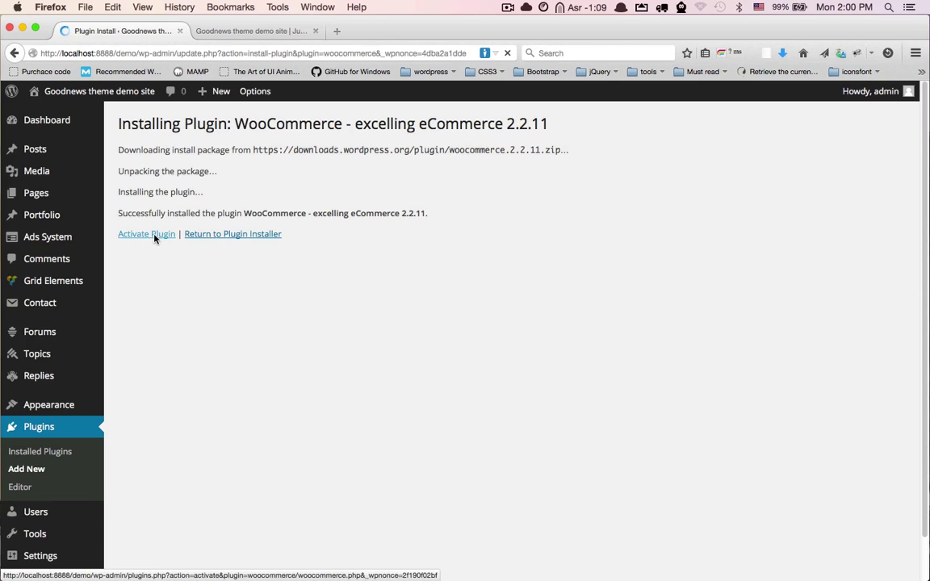
pyautogui.click(155, 238)
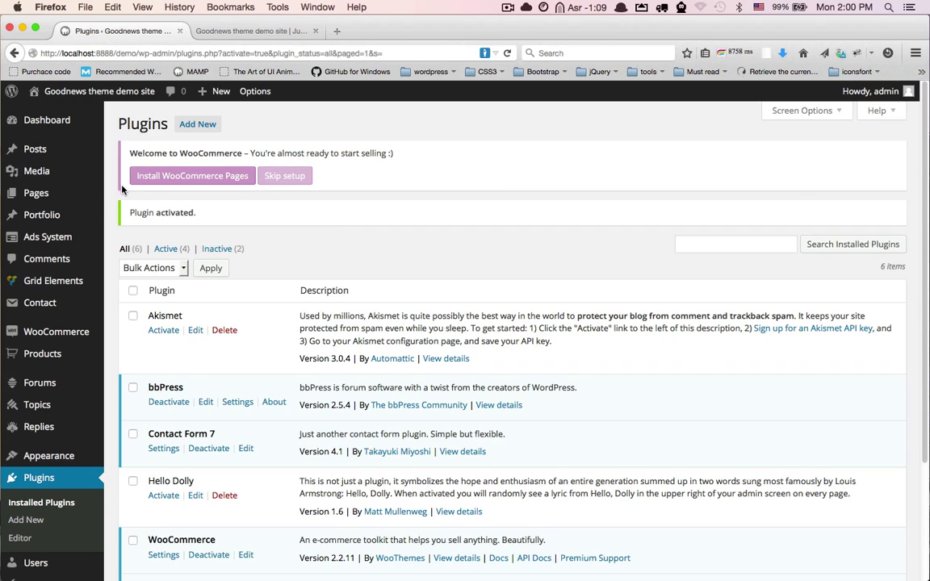
pyautogui.click(286, 177)
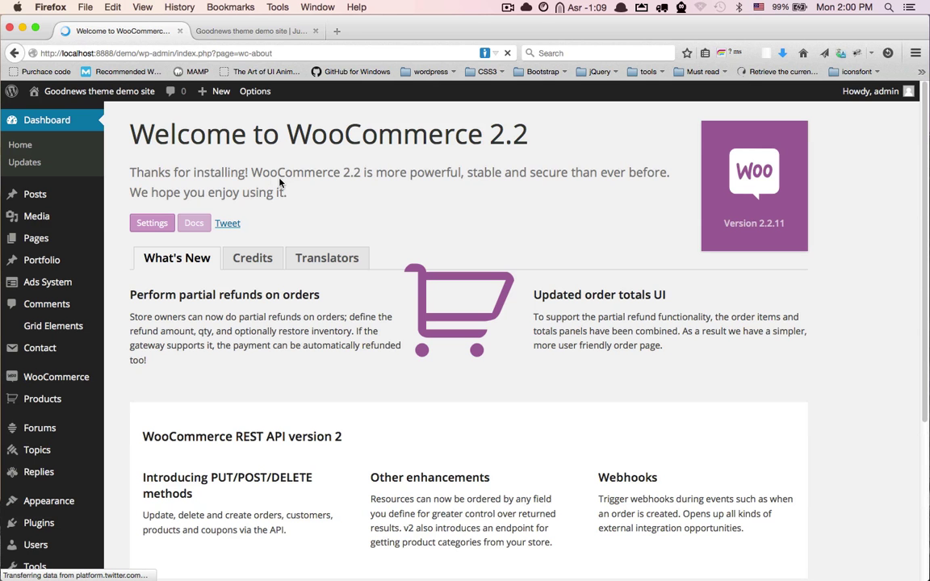
# Step: Install and activate the BuddyPress plugin from the featured plugins for adding new ones
pyautogui.scroll(-2, 32, 386)
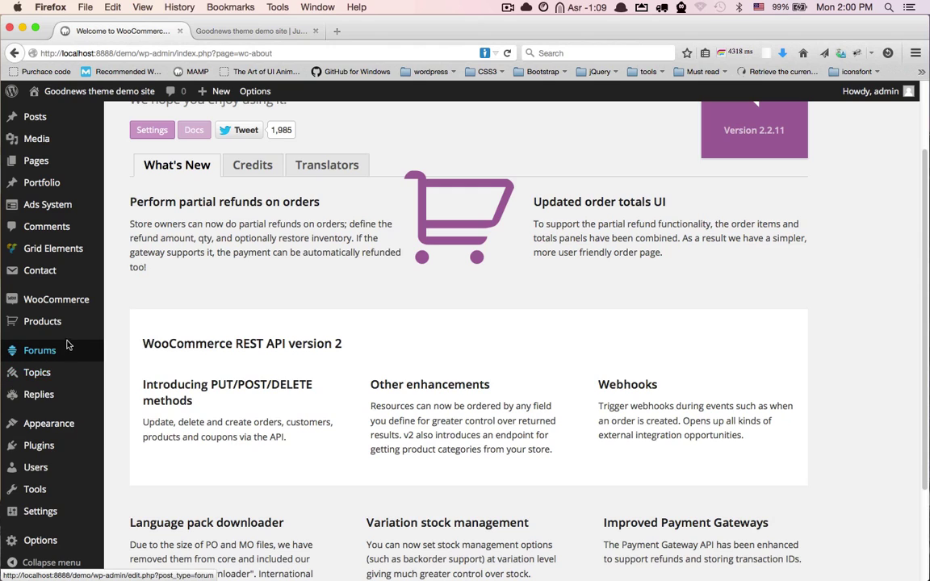
pyautogui.moveTo(31, 428)
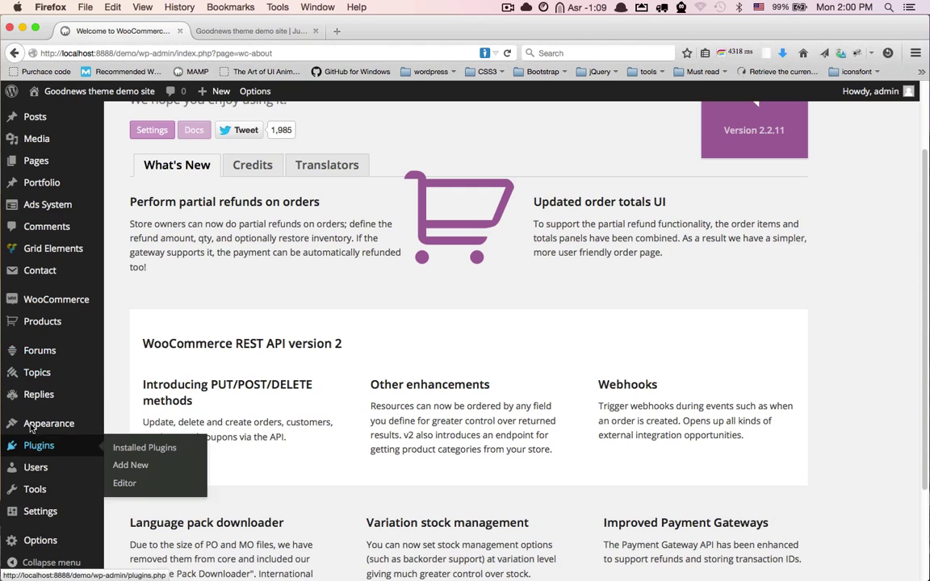
pyautogui.click(129, 466)
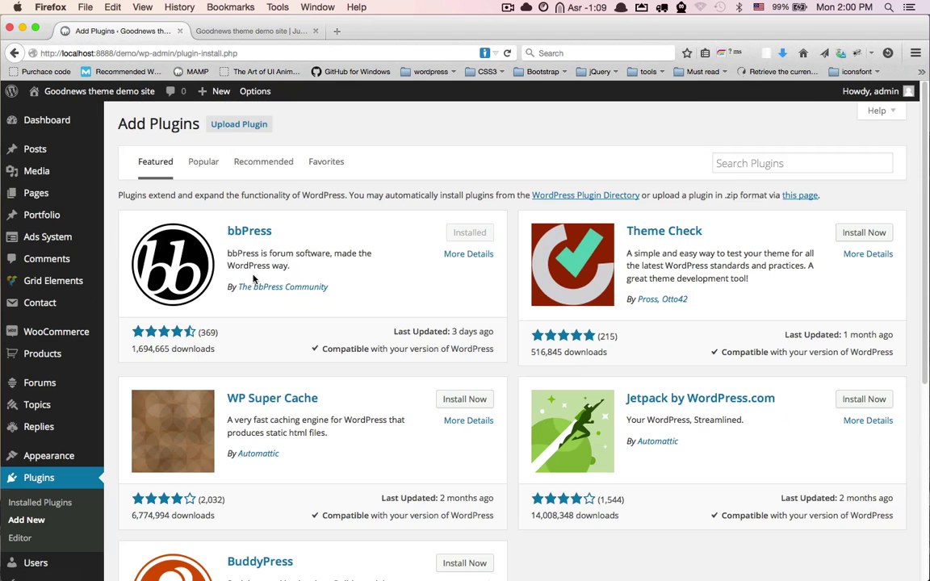
pyautogui.click(748, 170)
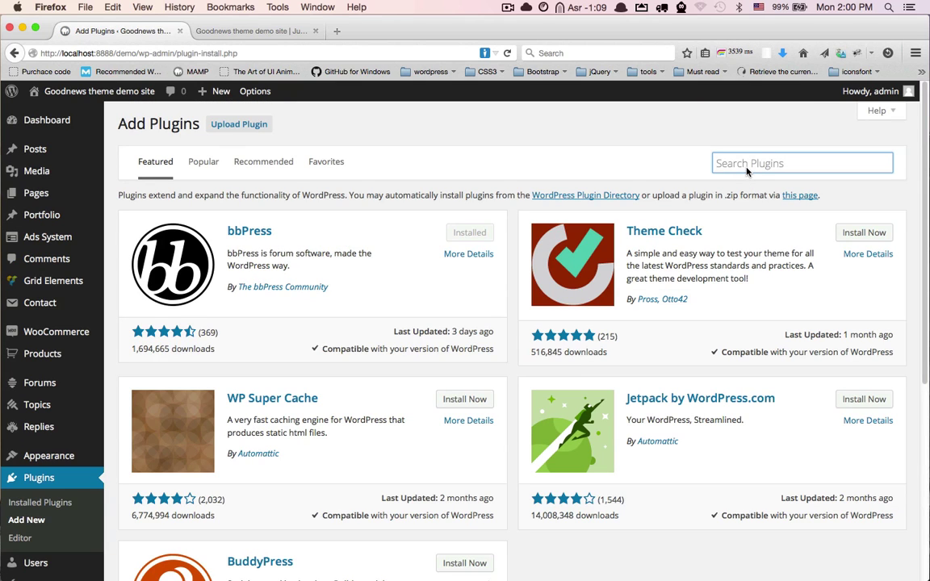
pyautogui.scroll(-3, 624, 214)
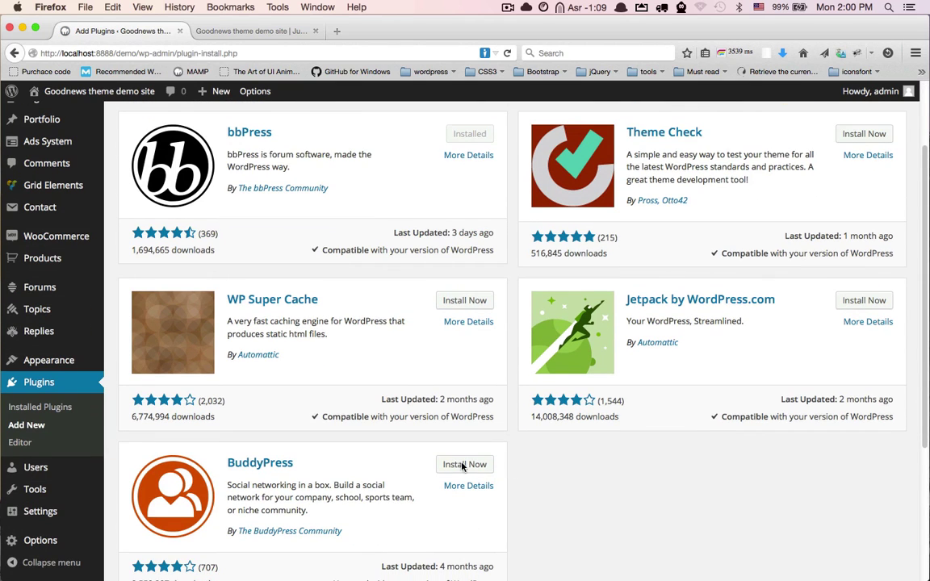
pyautogui.scroll(-3, 467, 460)
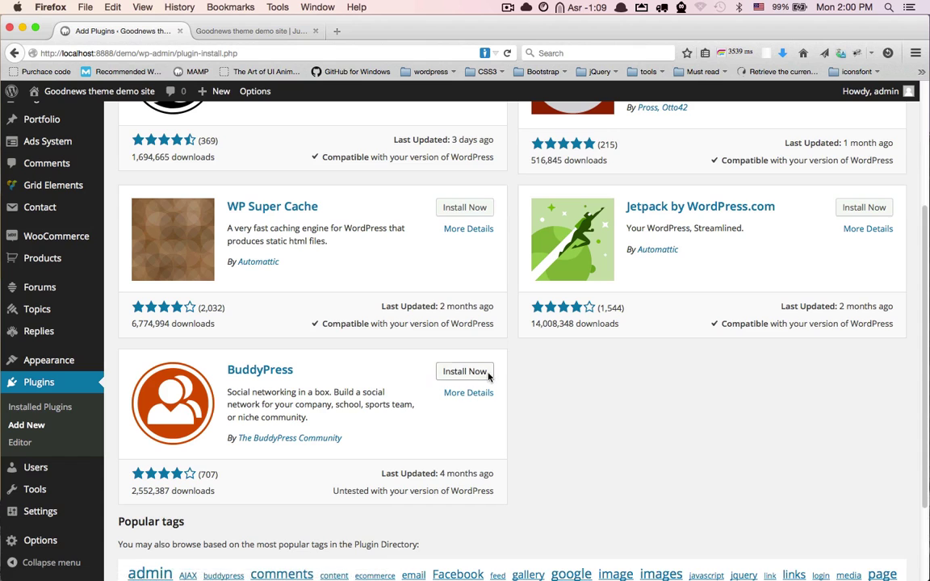
pyautogui.click(465, 373)
pyautogui.click(518, 293)
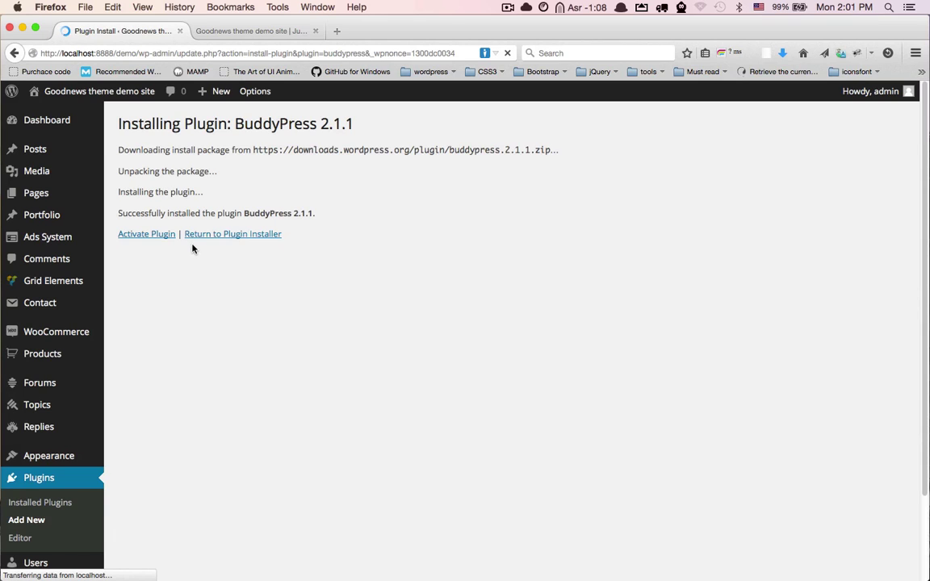
pyautogui.click(163, 239)
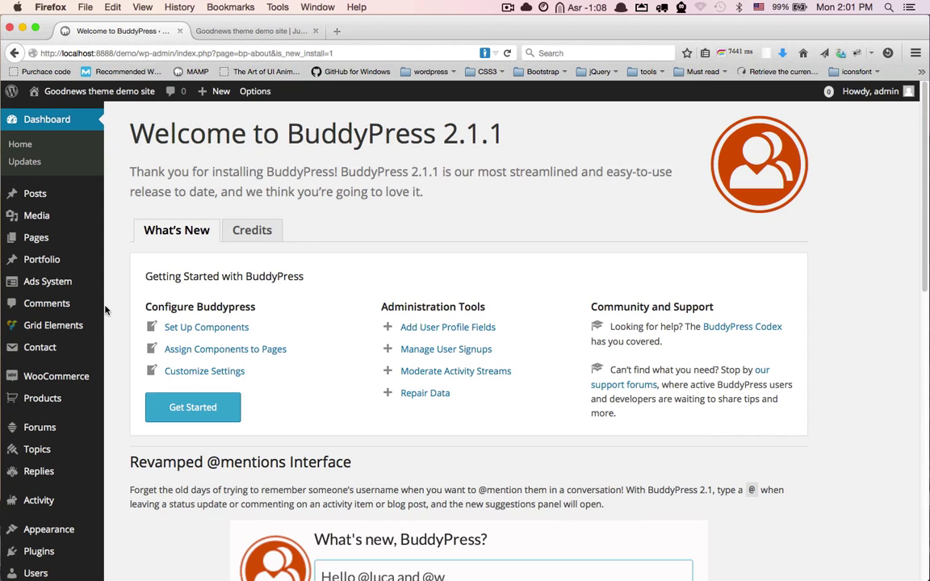
# Step: Import the Goodnews demo content from the theme's Demo Import options, accepting that the current theme option settings are overwritten
pyautogui.scroll(-1, 24, 513)
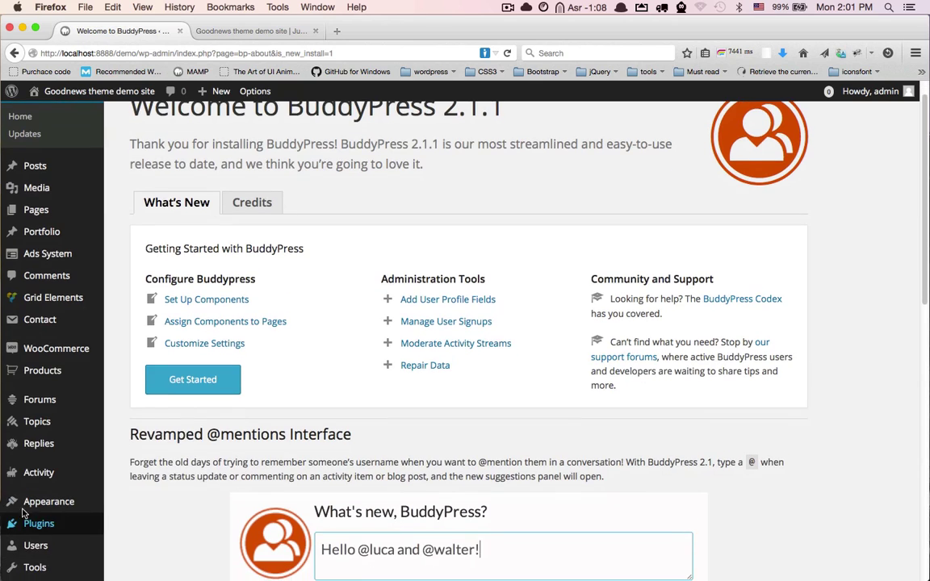
pyautogui.scroll(-3, 32, 541)
pyautogui.moveTo(40, 541)
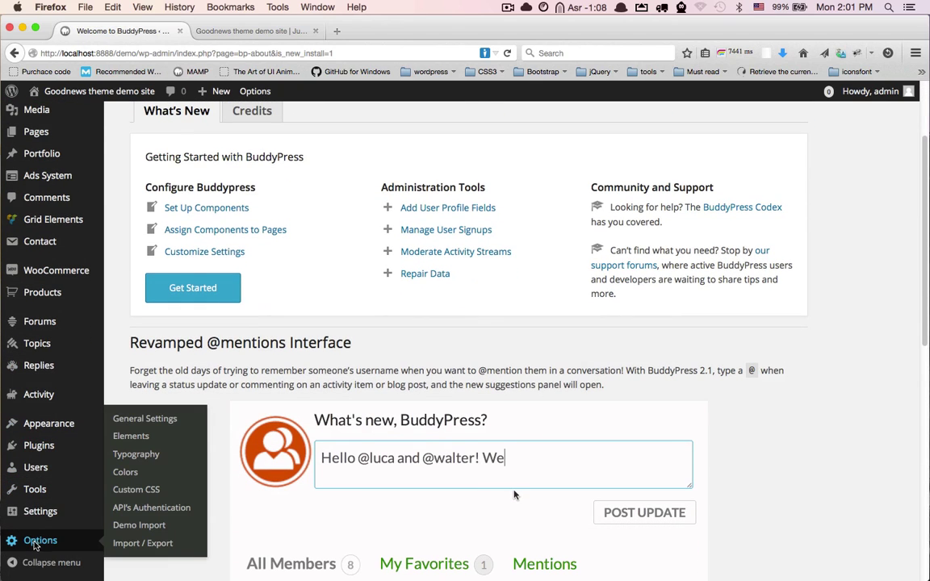
pyautogui.click(134, 530)
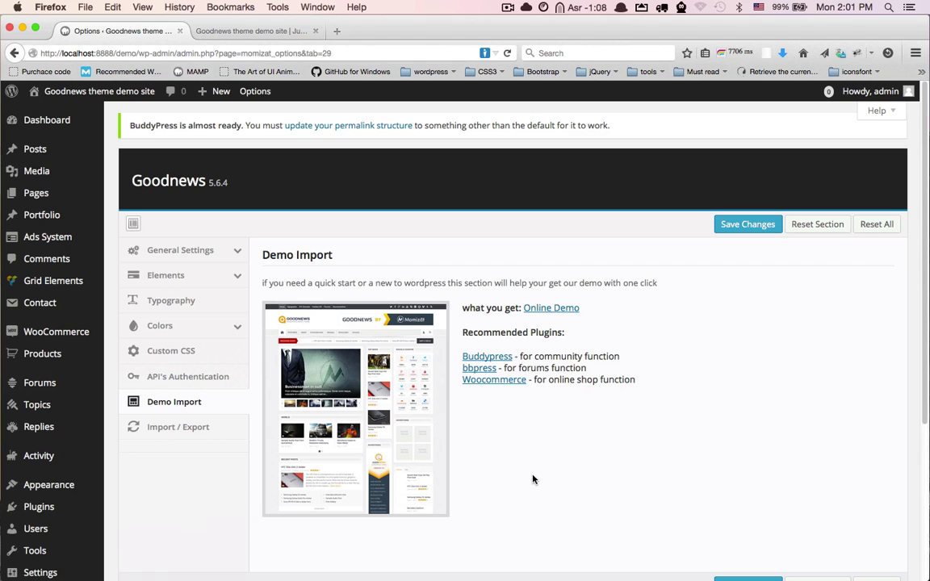
pyautogui.moveTo(364, 405)
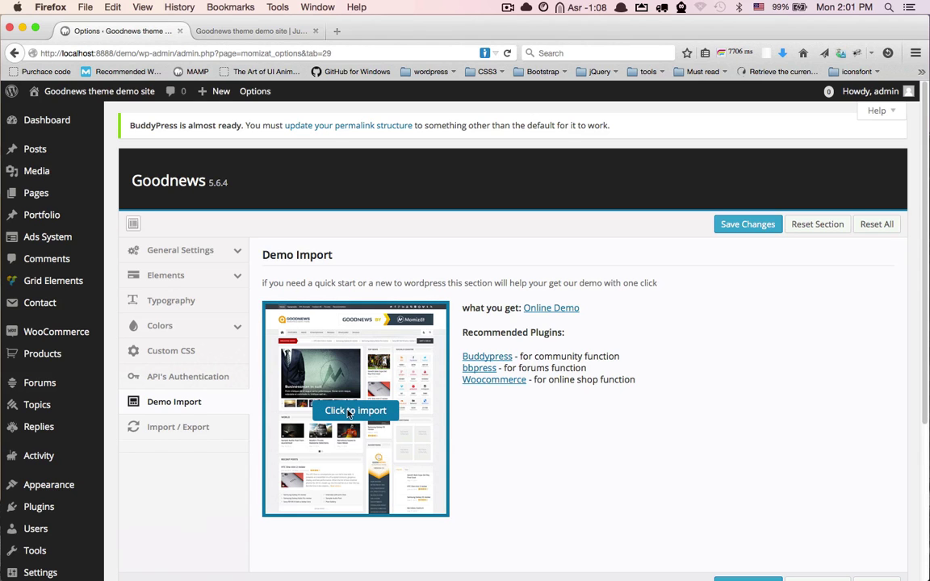
pyautogui.click(349, 412)
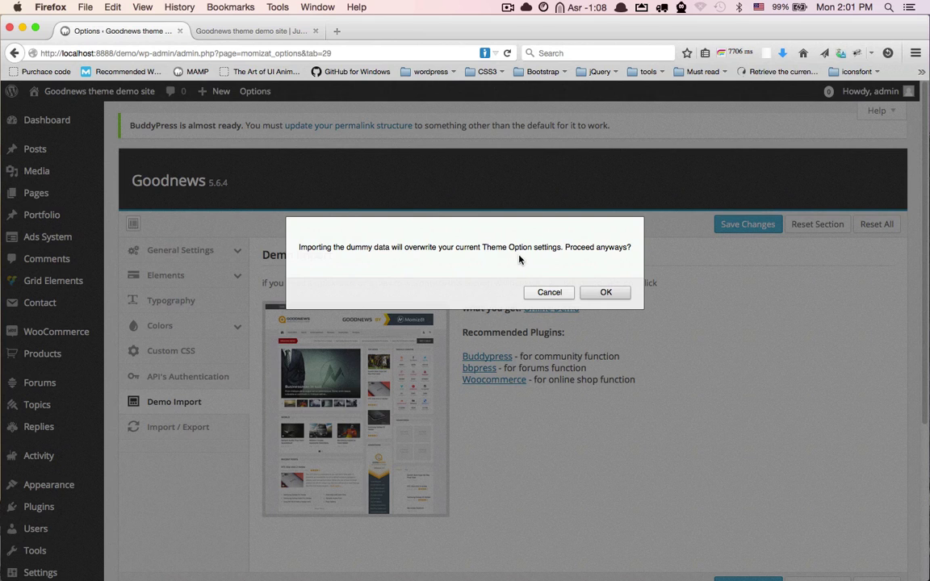
pyautogui.click(604, 294)
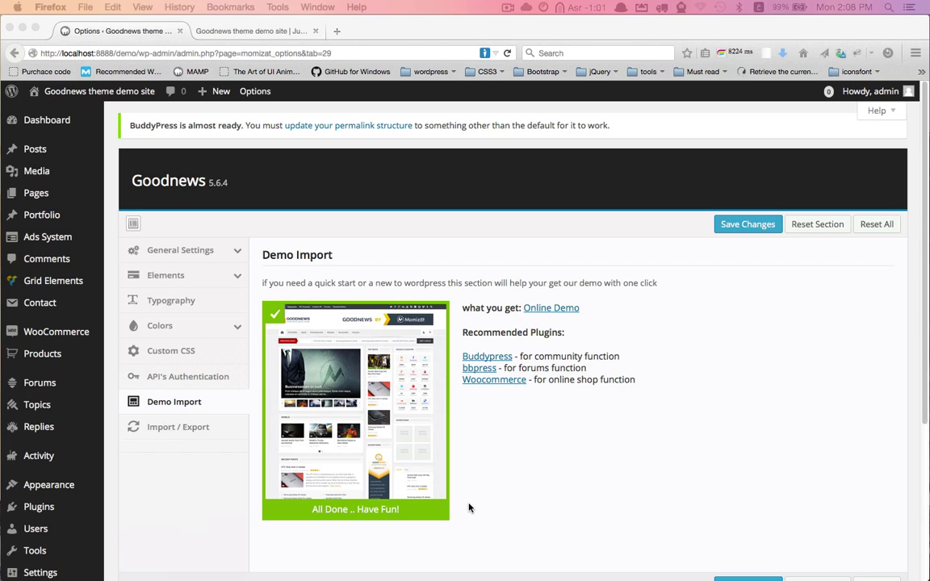
# Step: Reload the local demo site's home page and examine its slider and the FEATURES navigation menu
pyautogui.click(238, 31)
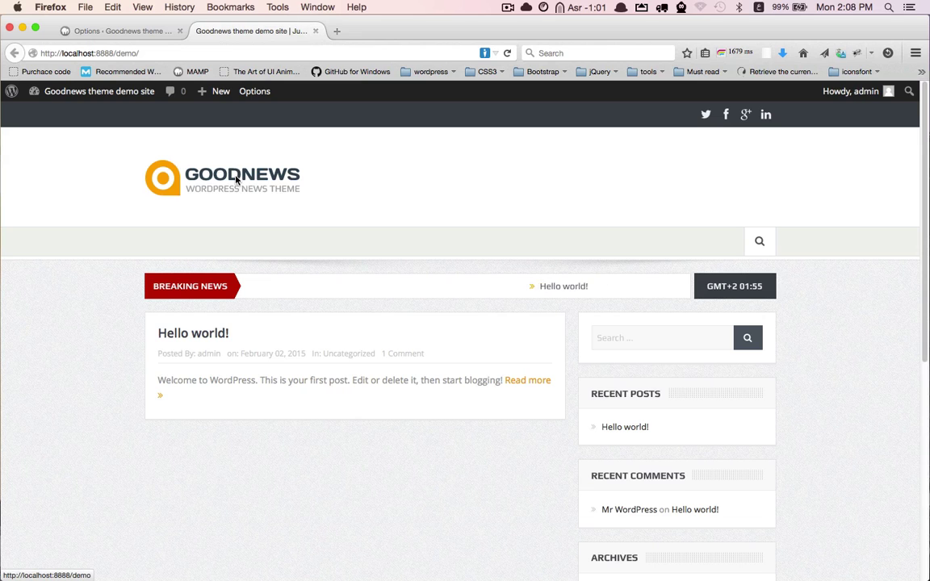
pyautogui.press('super+r')
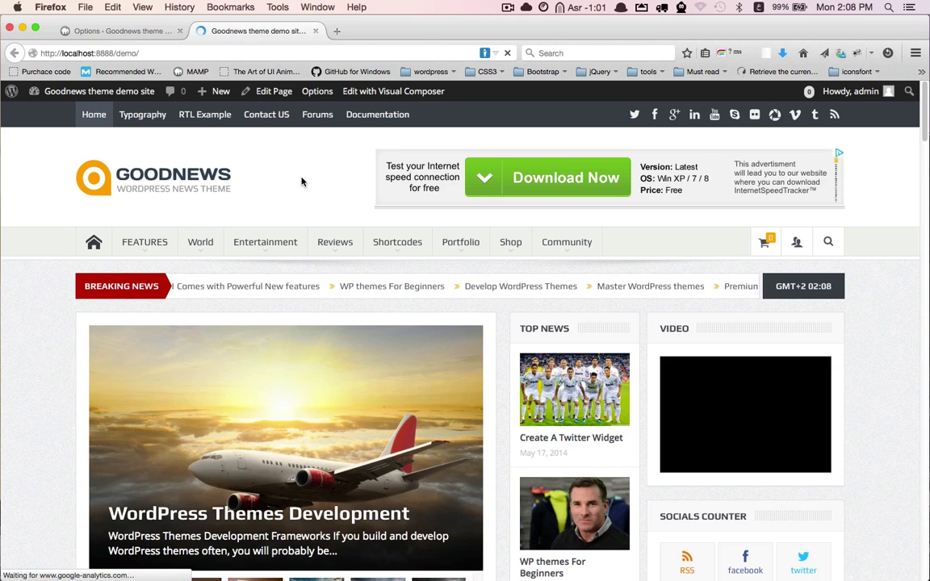
pyautogui.scroll(-5, 291, 194)
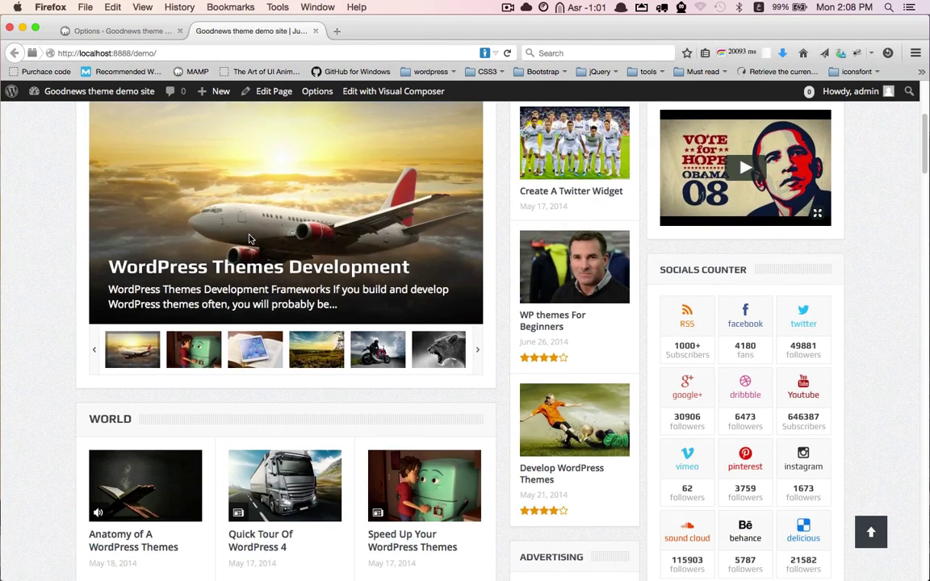
pyautogui.scroll(4, 242, 236)
pyautogui.scroll(2, 242, 235)
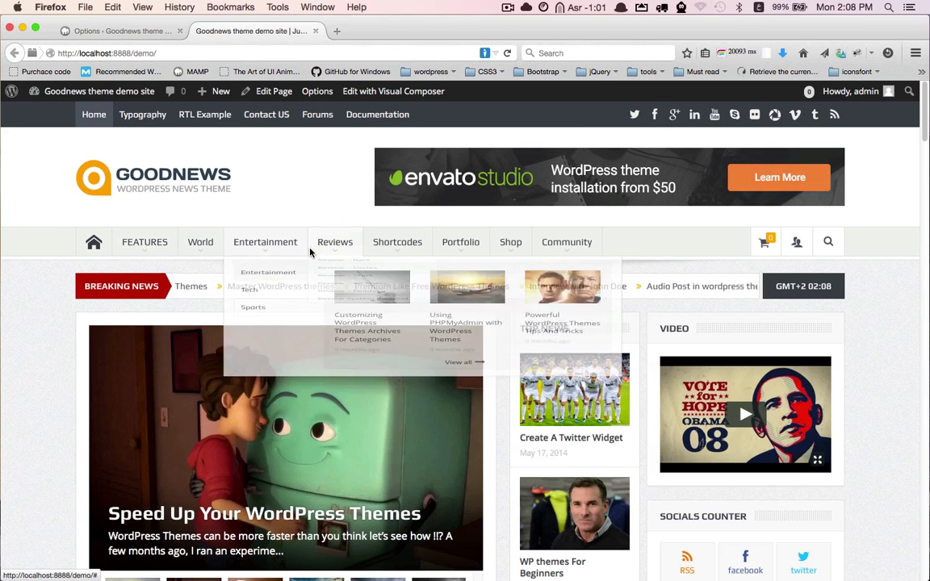
pyautogui.moveTo(142, 242)
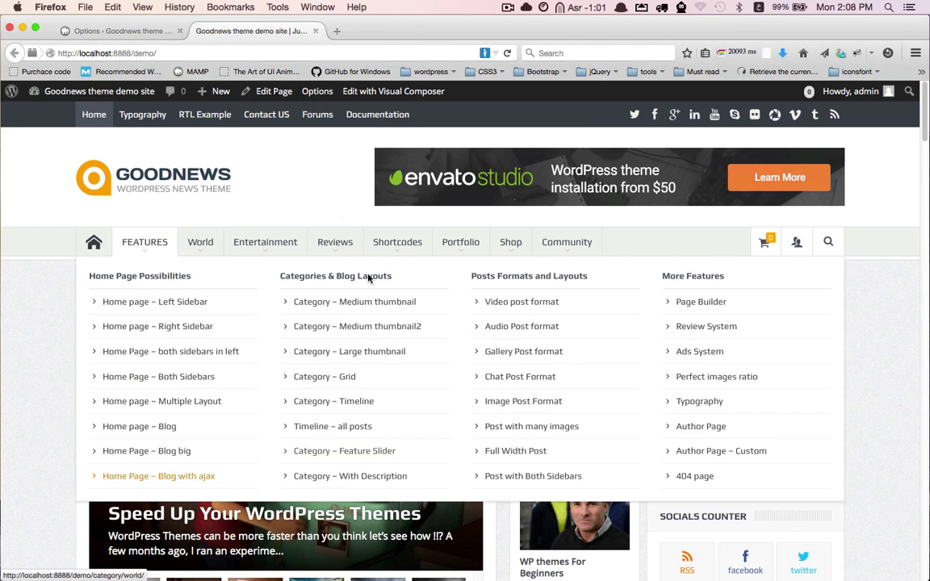
# Step: Look over the local home page's category sections and sidebars down to the footer, and return to the header
pyautogui.scroll(-10, 291, 412)
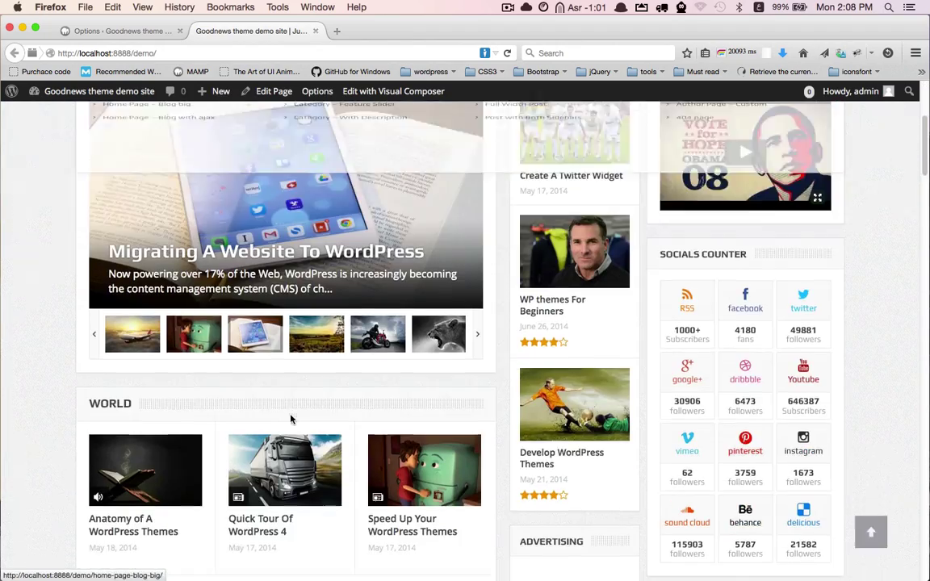
pyautogui.scroll(-10, 294, 393)
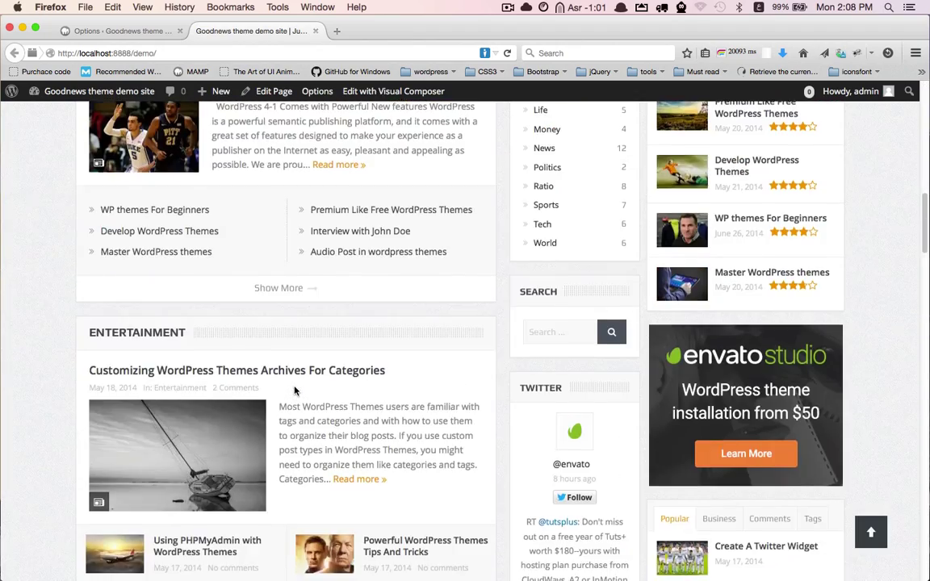
pyautogui.scroll(-6, 295, 390)
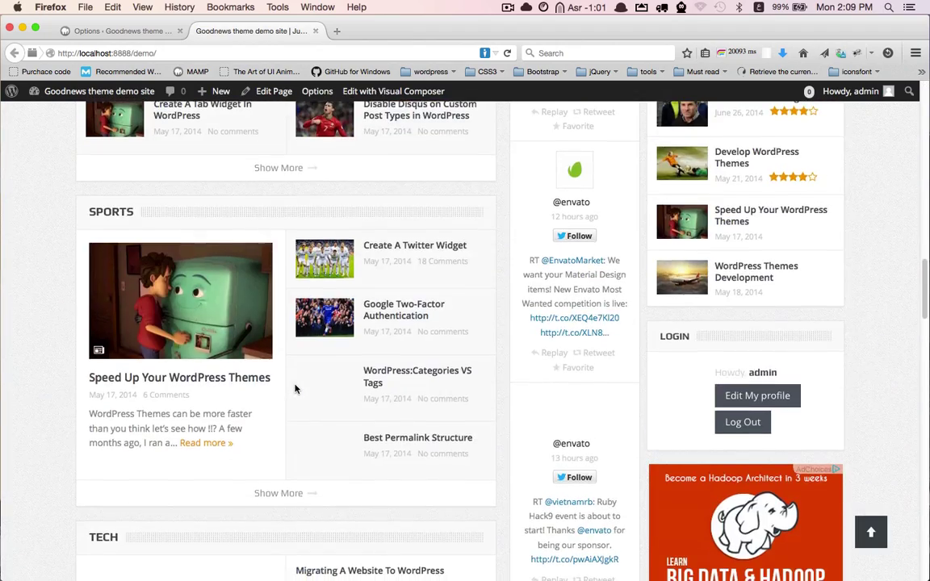
pyautogui.scroll(-5, 298, 388)
pyautogui.scroll(-10, 301, 417)
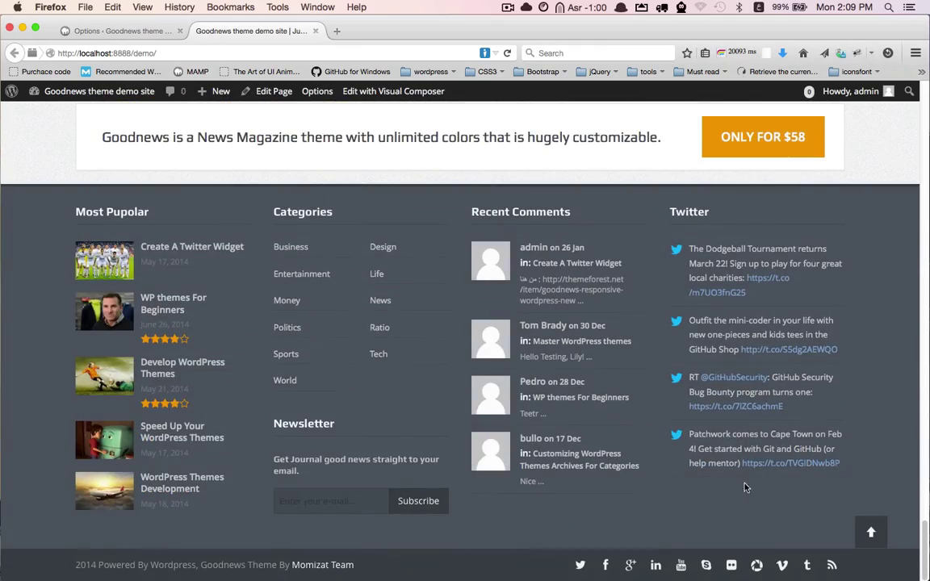
pyautogui.scroll(15, 392, 332)
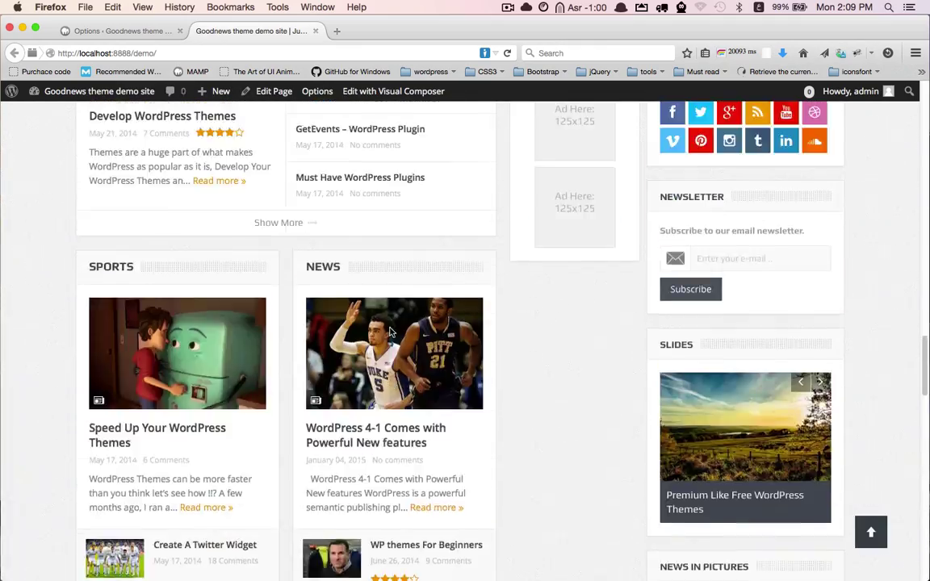
pyautogui.scroll(15, 390, 331)
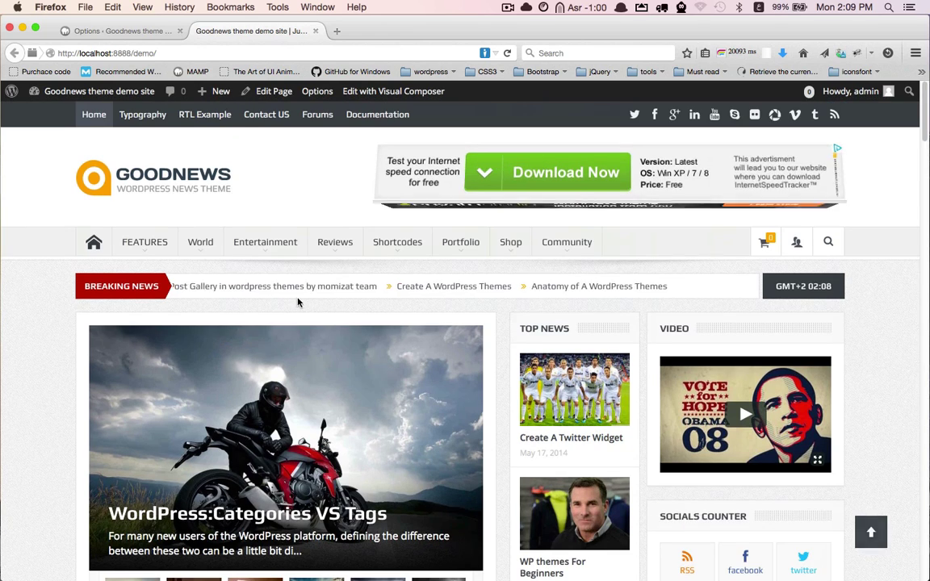
# Step: Open the WordPress menu editor from the dashboard and copy the local demo site's home page address
pyautogui.click(89, 32)
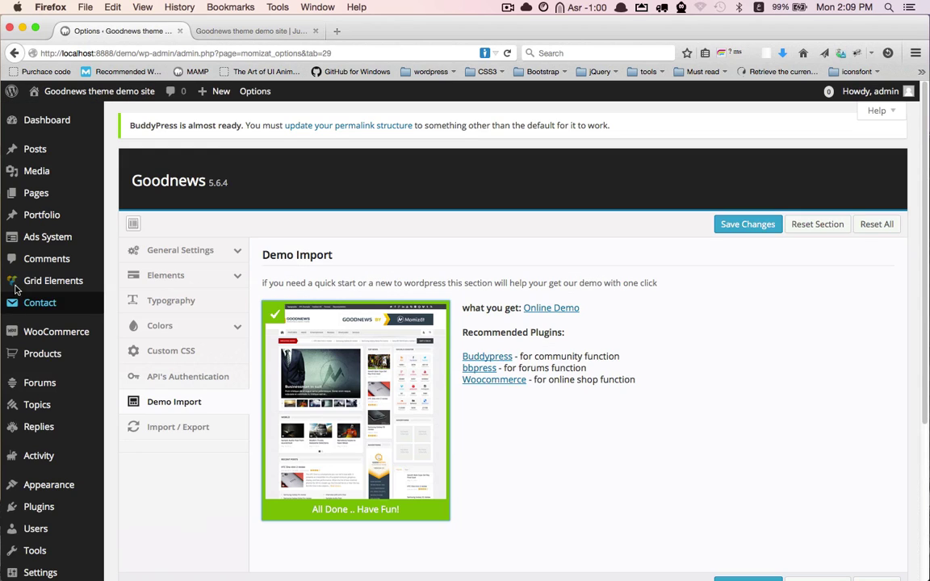
pyautogui.moveTo(56, 484)
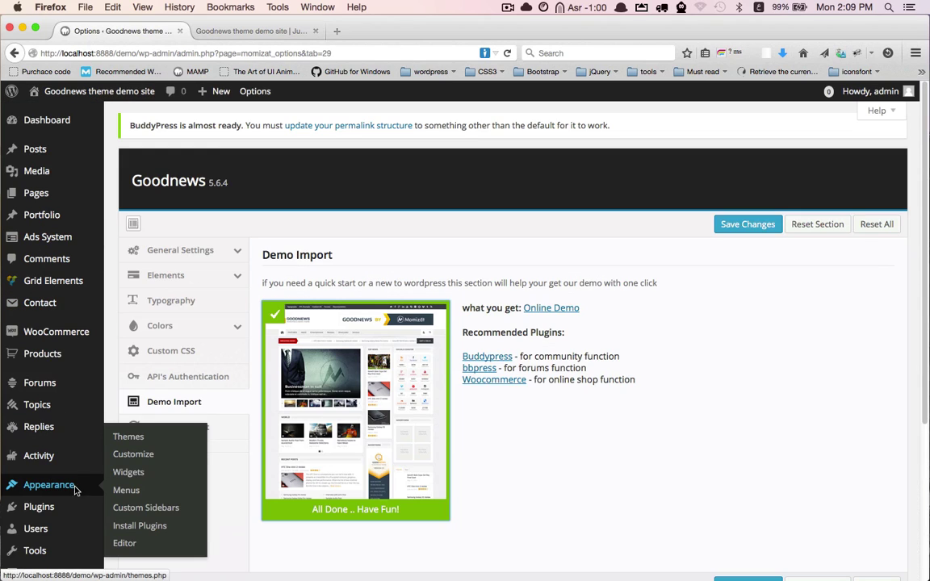
pyautogui.click(137, 493)
pyautogui.click(242, 33)
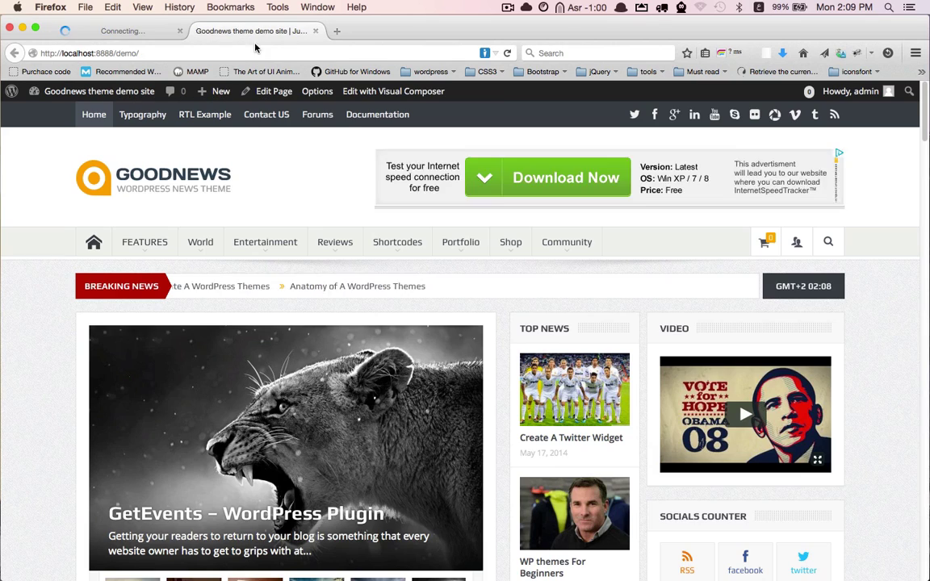
pyautogui.click(129, 53)
pyautogui.press('super+c')
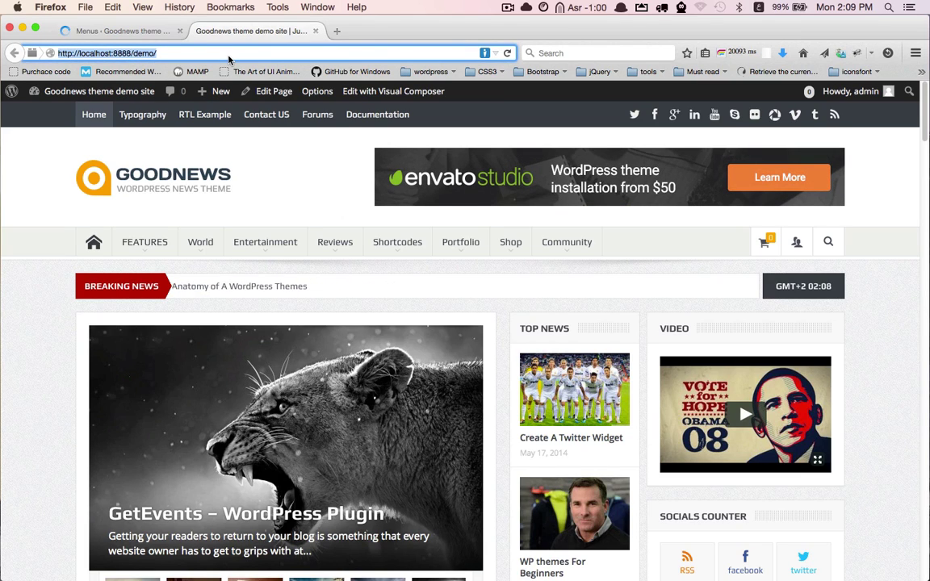
# Step: Load the Main Menu for editing in place of the footer menu
pyautogui.click(121, 30)
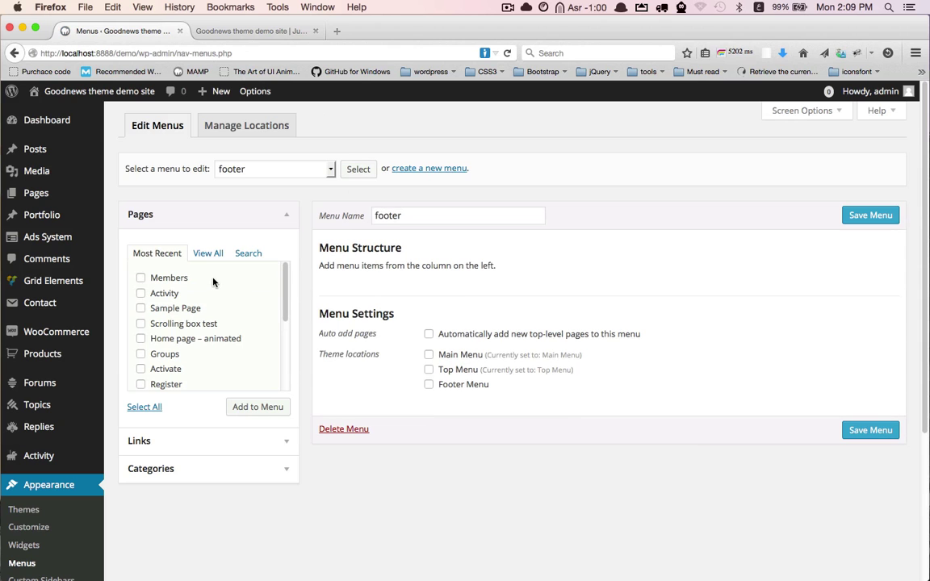
pyautogui.click(264, 170)
pyautogui.click(257, 212)
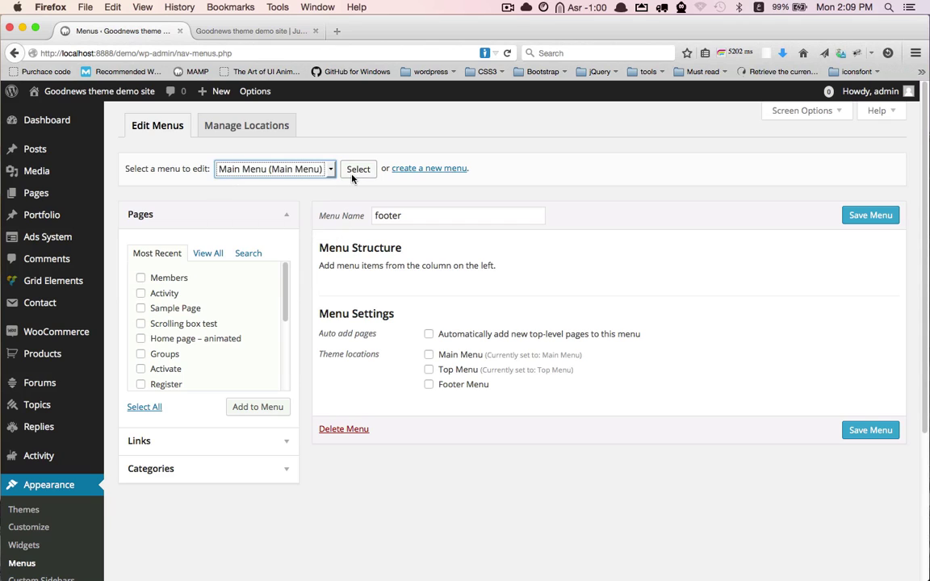
pyautogui.click(353, 175)
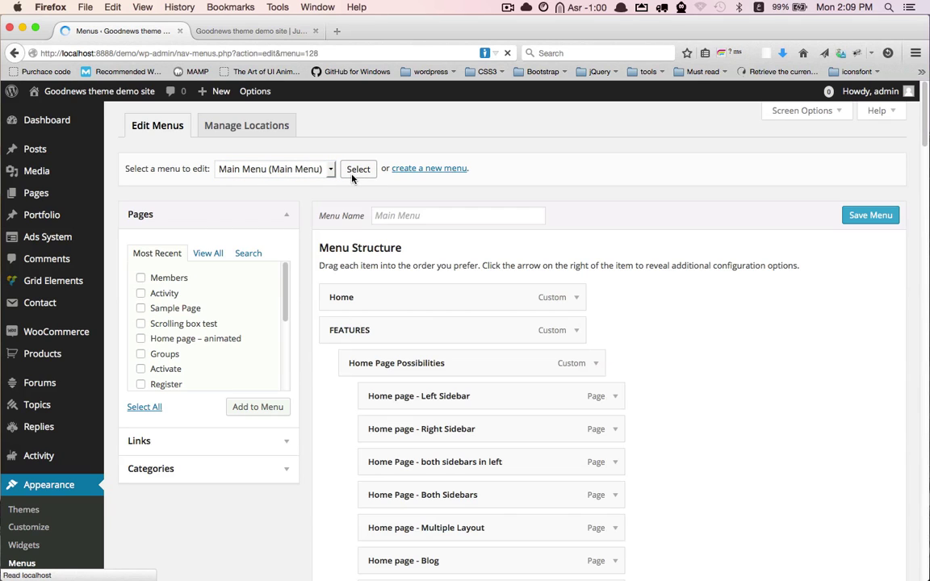
pyautogui.click(578, 298)
pyautogui.doubleClick(414, 345)
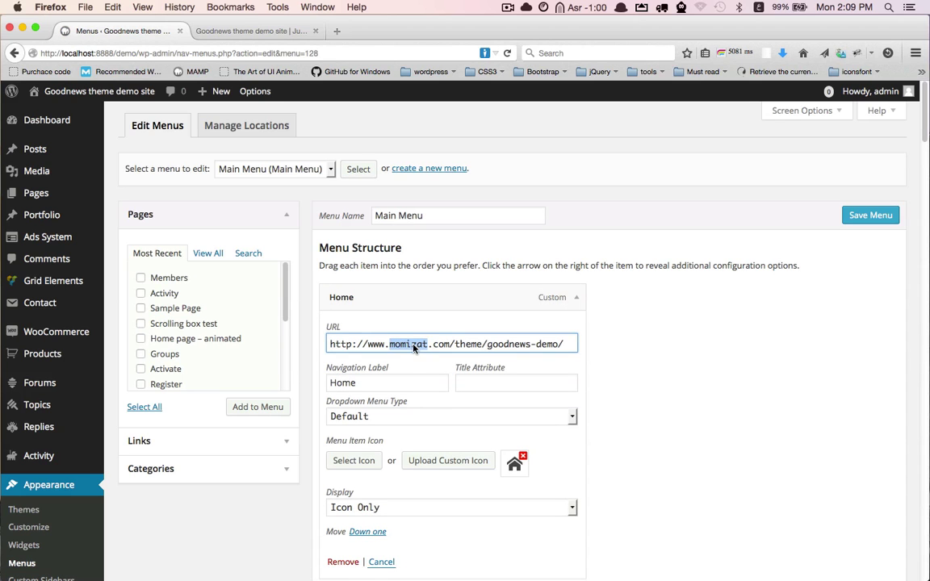
pyautogui.press('super+a')
pyautogui.click(225, 32)
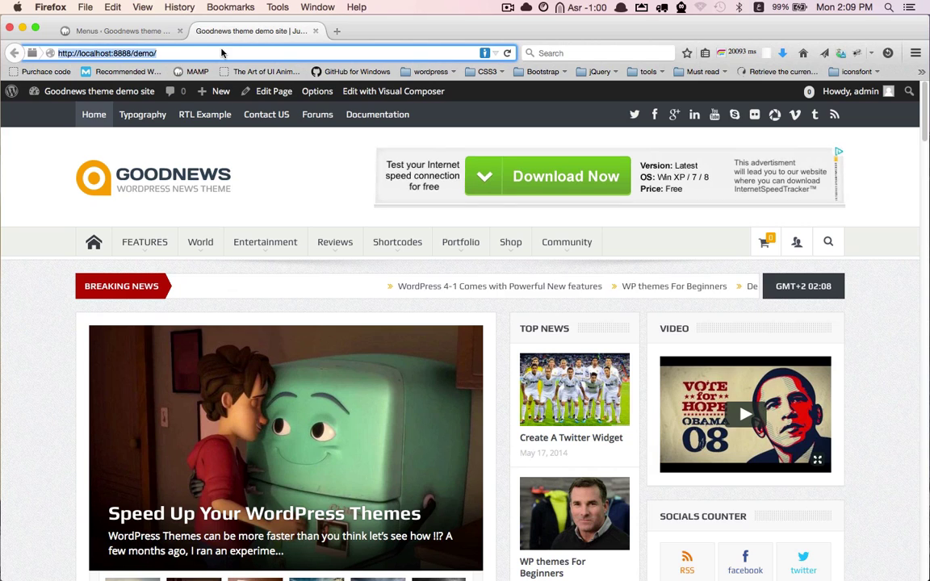
pyautogui.click(148, 32)
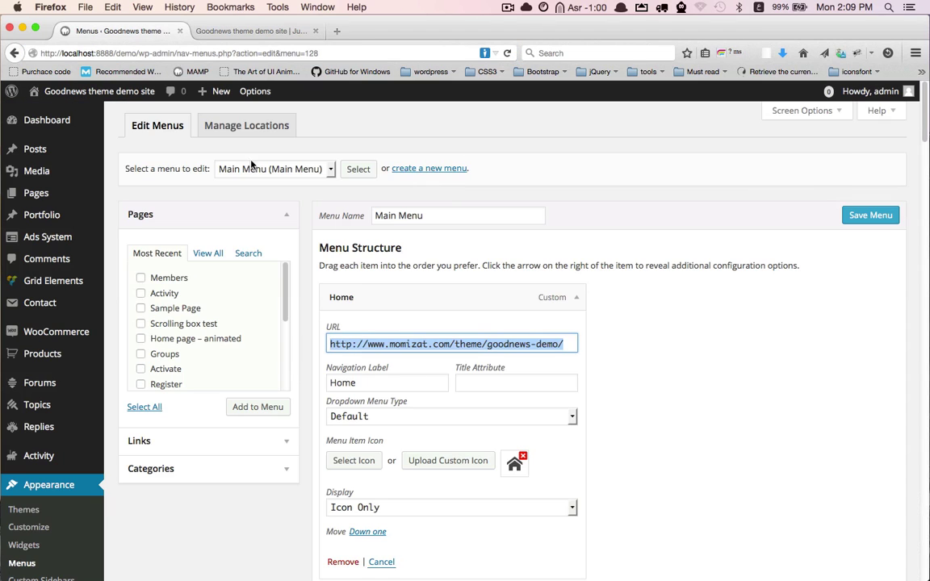
pyautogui.press('super+v')
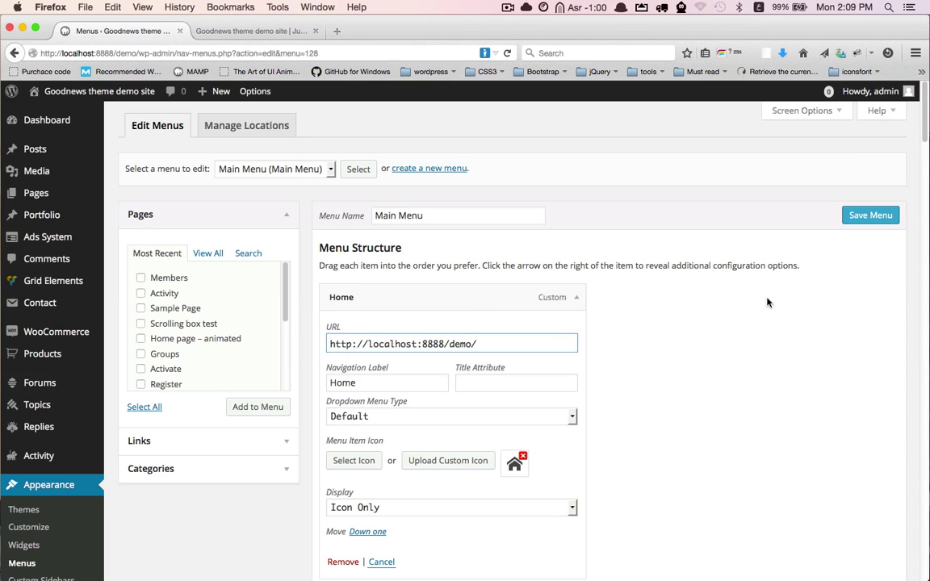
pyautogui.click(870, 216)
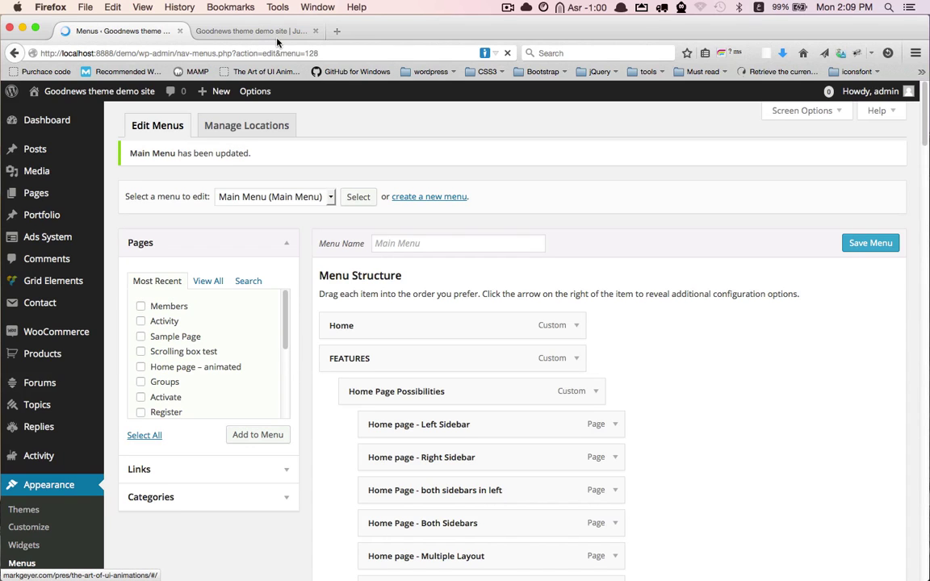
# Step: Reload the local demo site's home page to check the saved Main Menu
pyautogui.click(263, 31)
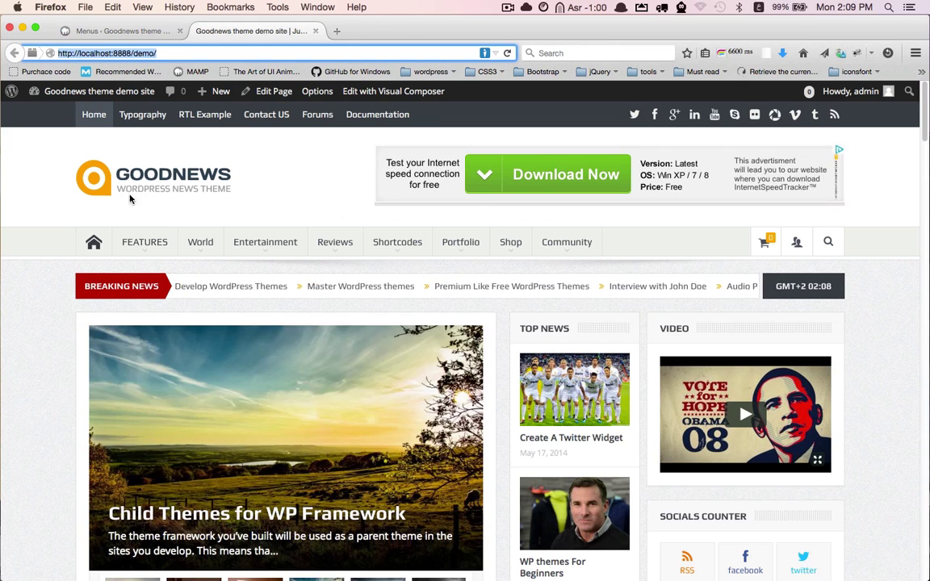
pyautogui.press('Return')
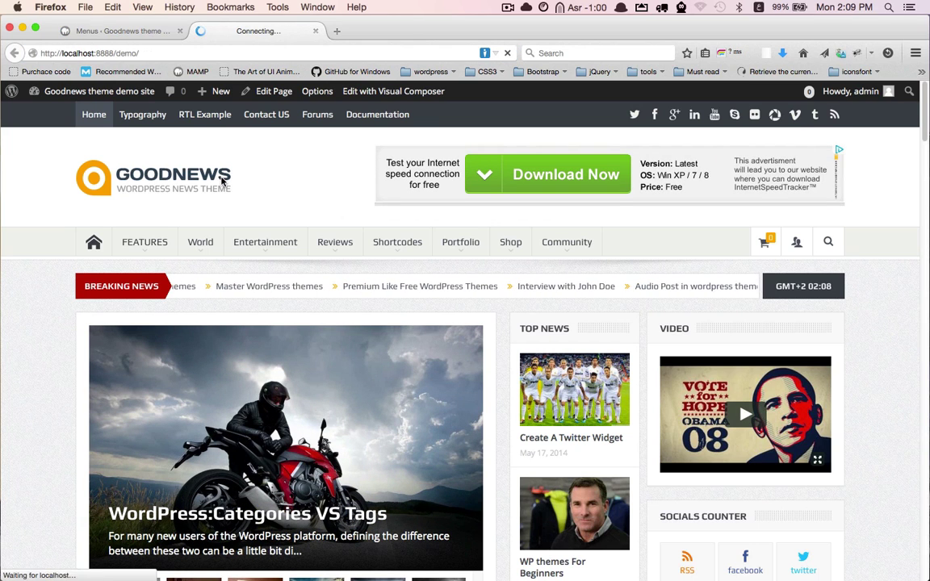